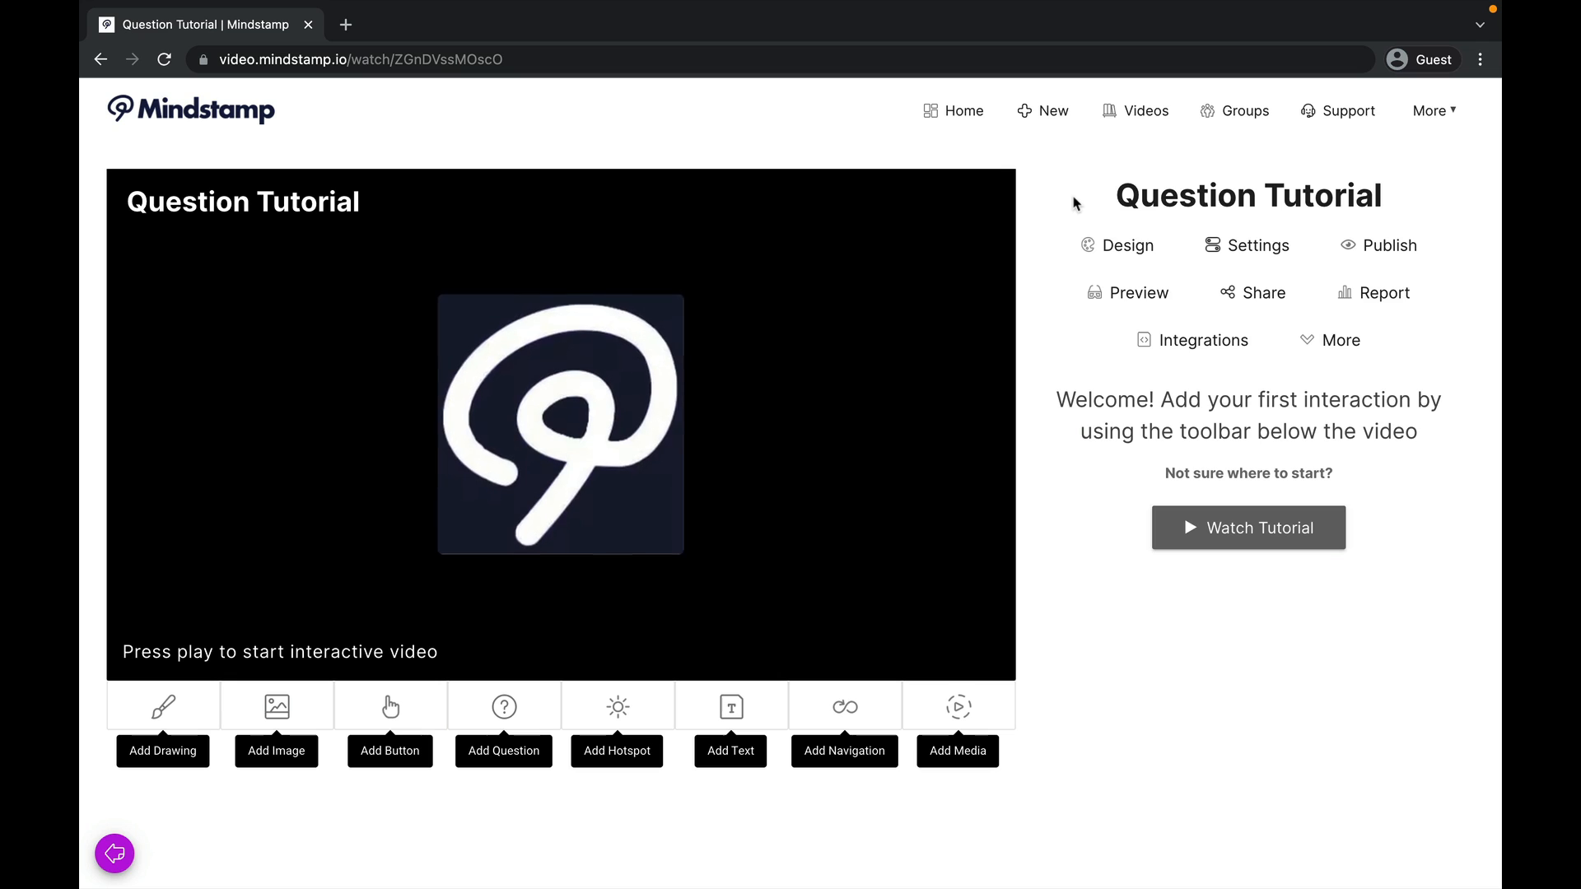
Step: Play the video to 0:05, start a new question there, and review the available question types
{"action": "left_click", "coordinate": [769, 396]}
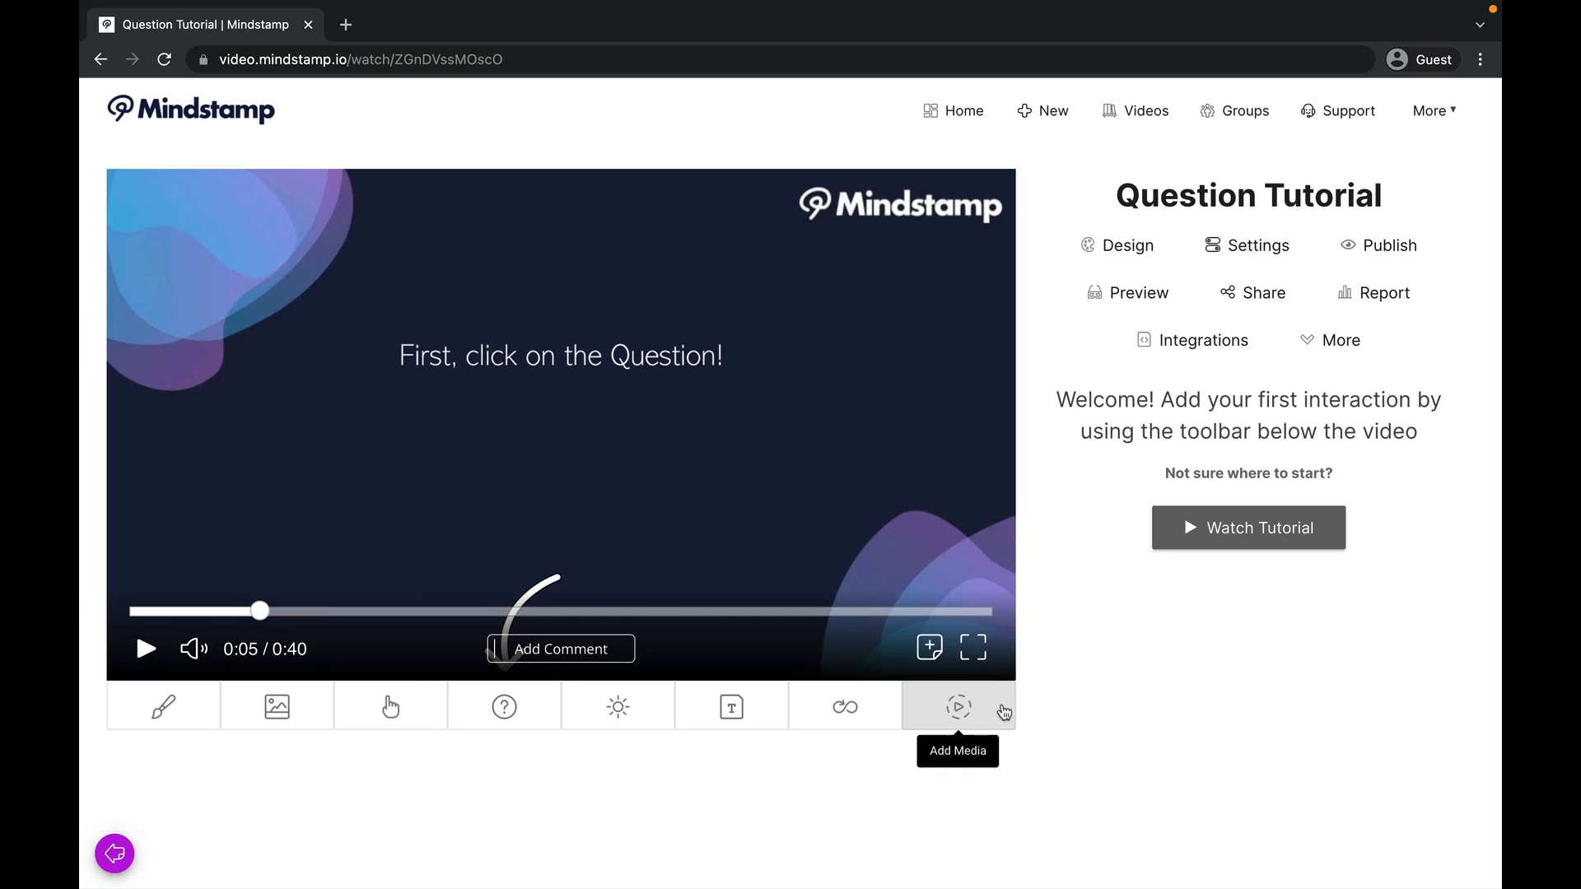
{"action": "left_click", "coordinate": [500, 707]}
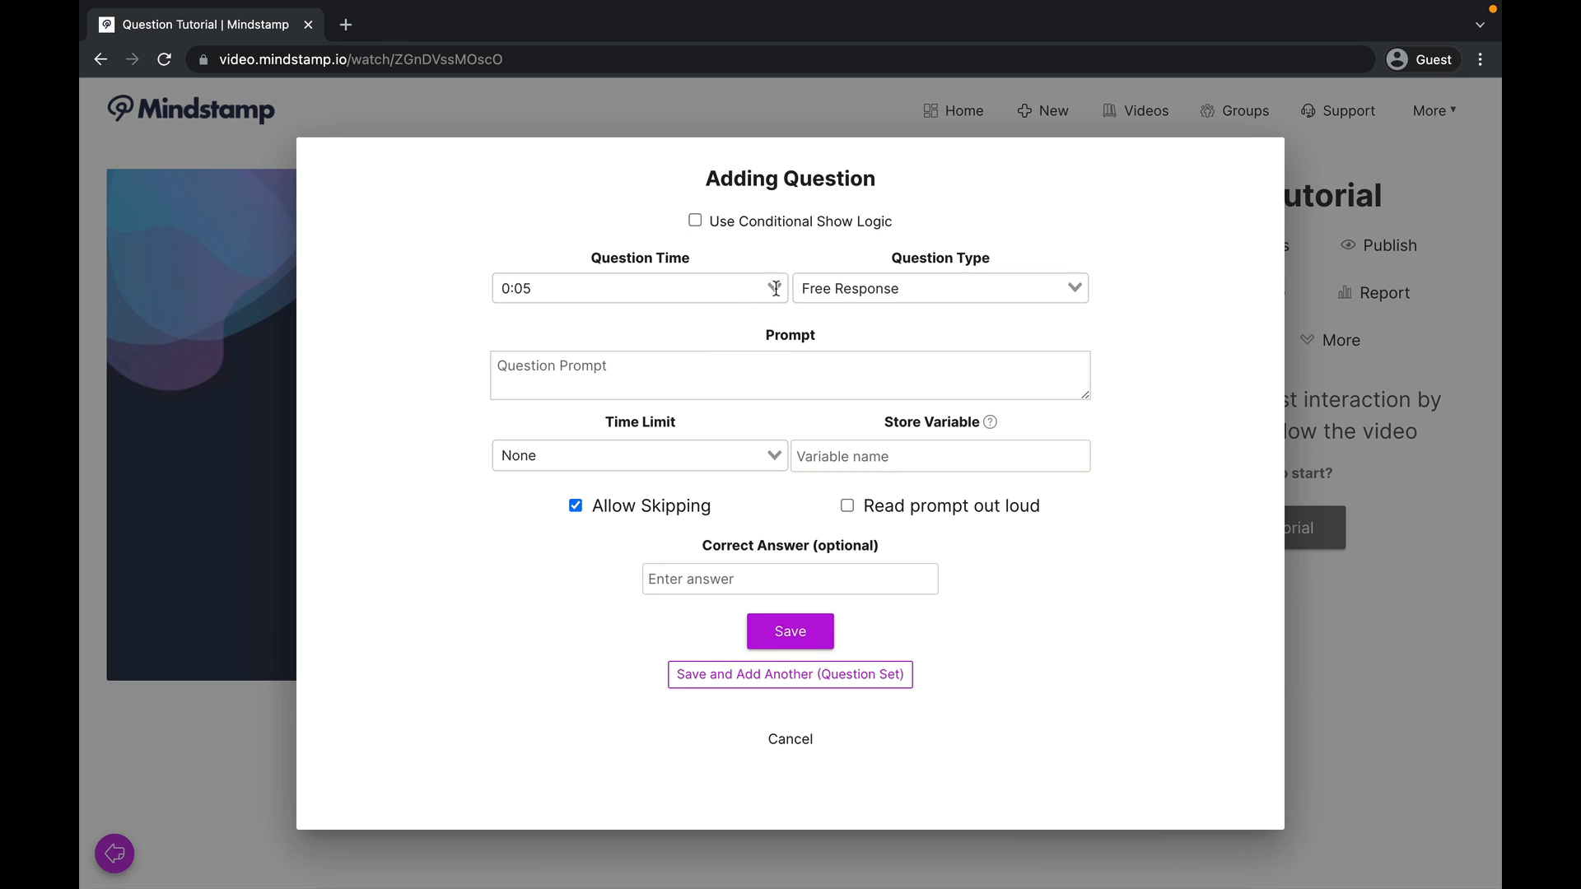
{"action": "left_click", "coordinate": [1075, 287]}
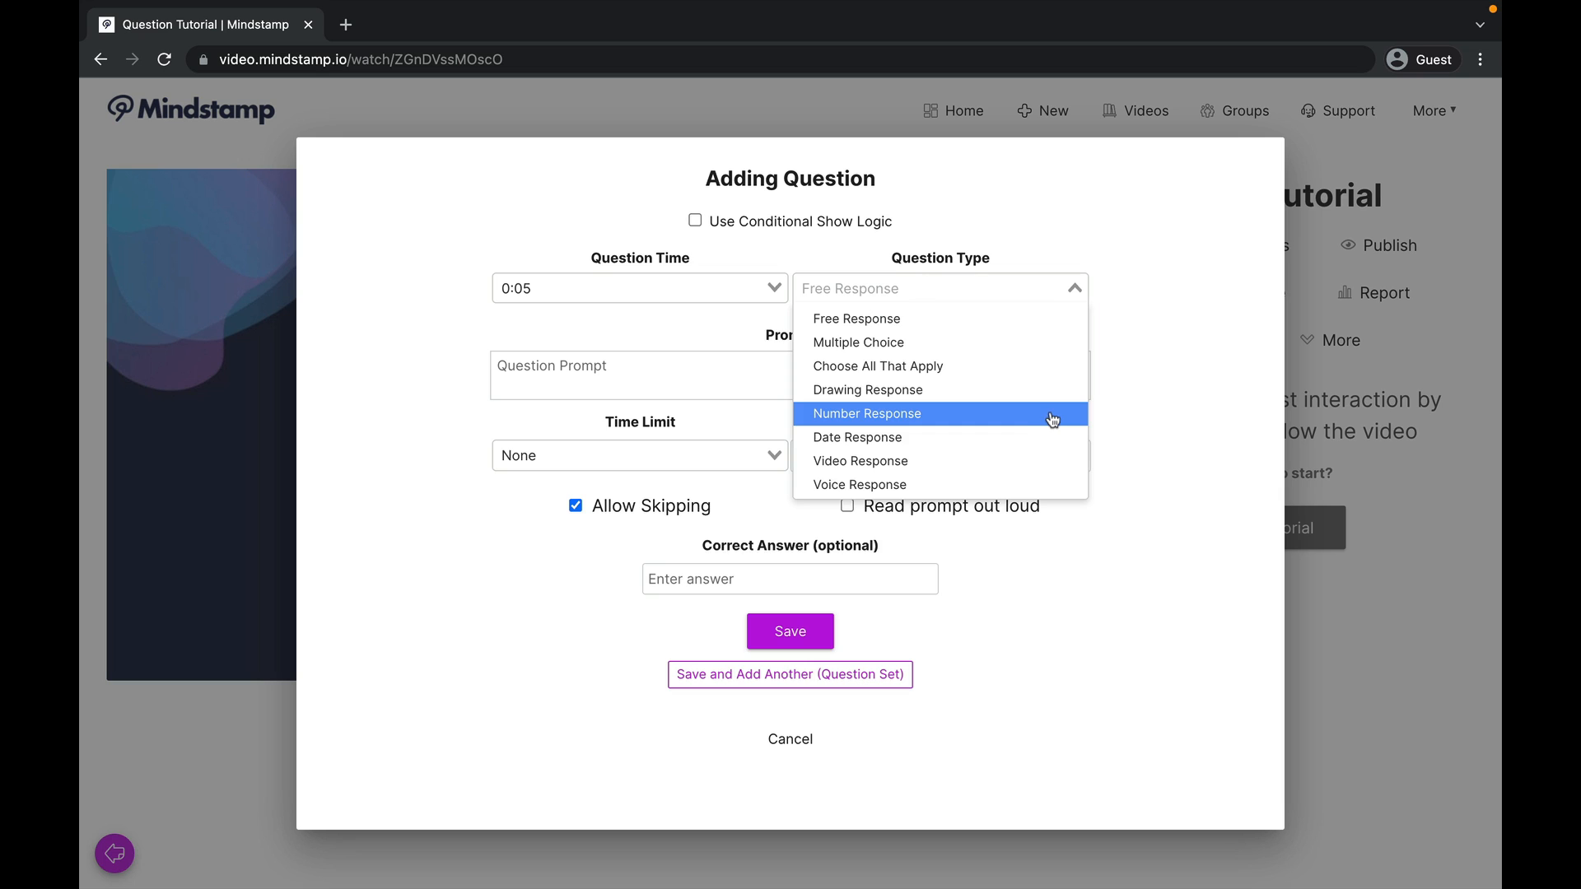
{"action": "scroll", "coordinate": [1019, 473], "scroll_direction": "down", "scroll_amount": 3}
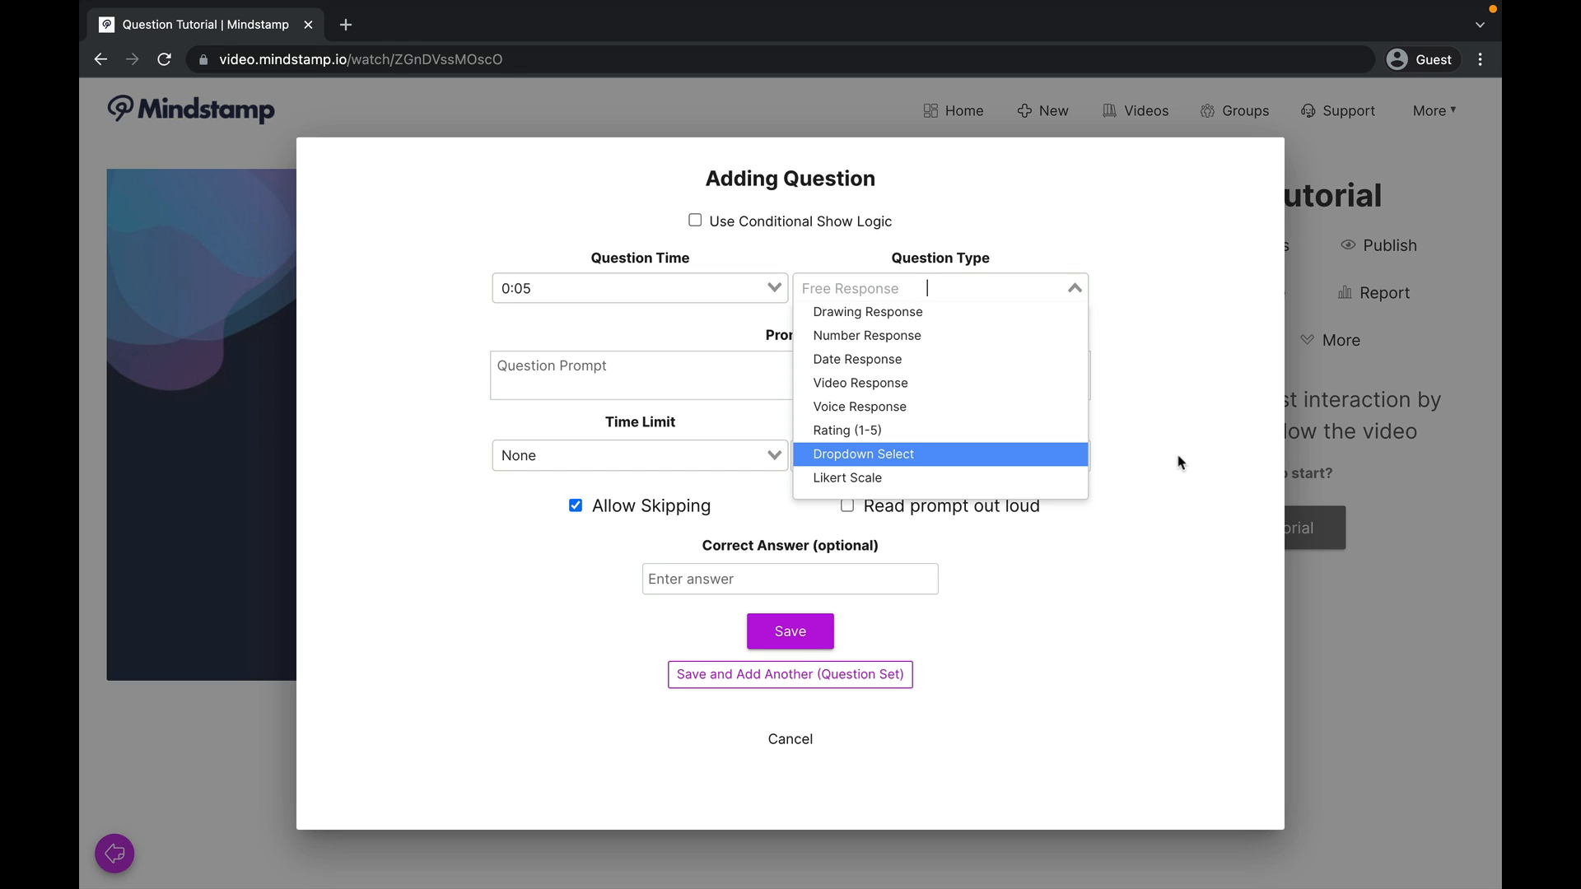
{"action": "left_click", "coordinate": [1161, 390]}
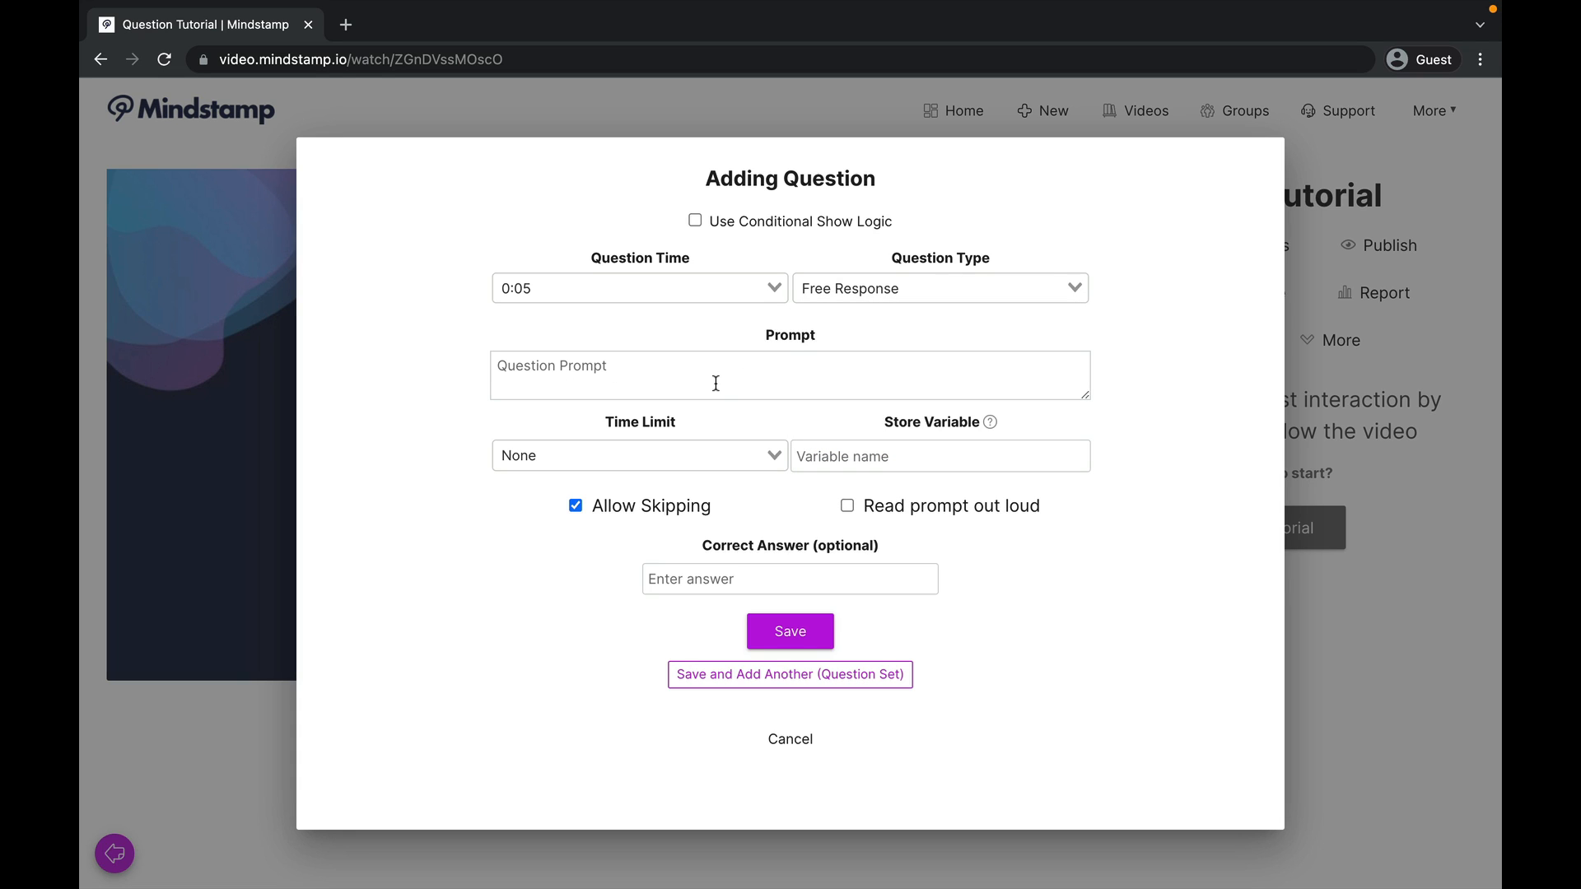
Step: Review the new question's time limit choices and Allow Skipping option, and cancel the question
{"action": "left_click", "coordinate": [774, 456]}
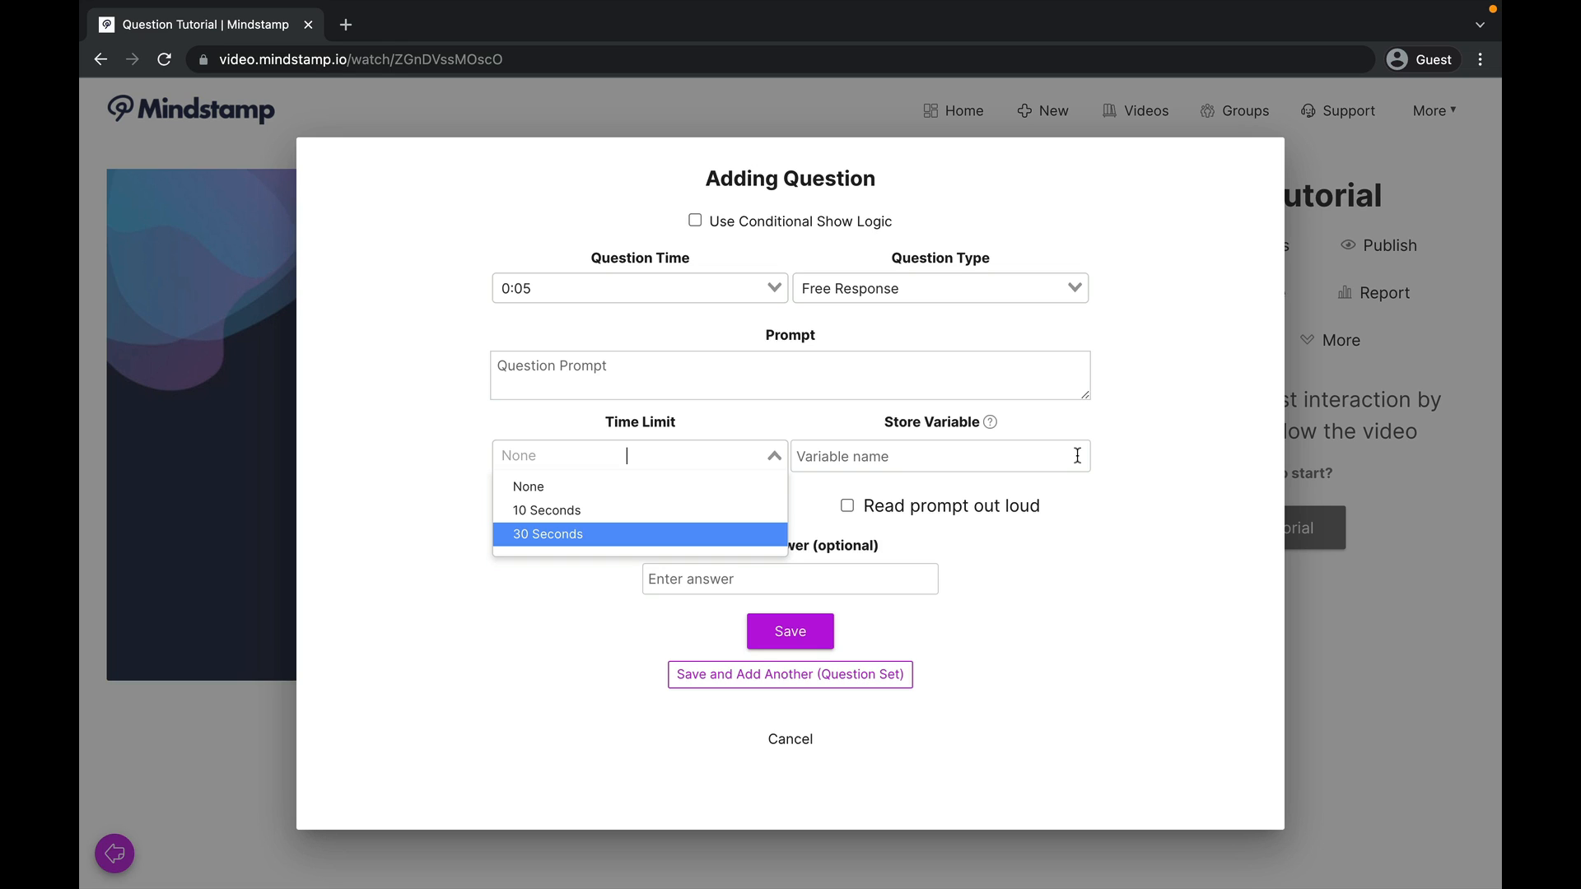
{"action": "left_click", "coordinate": [1099, 534]}
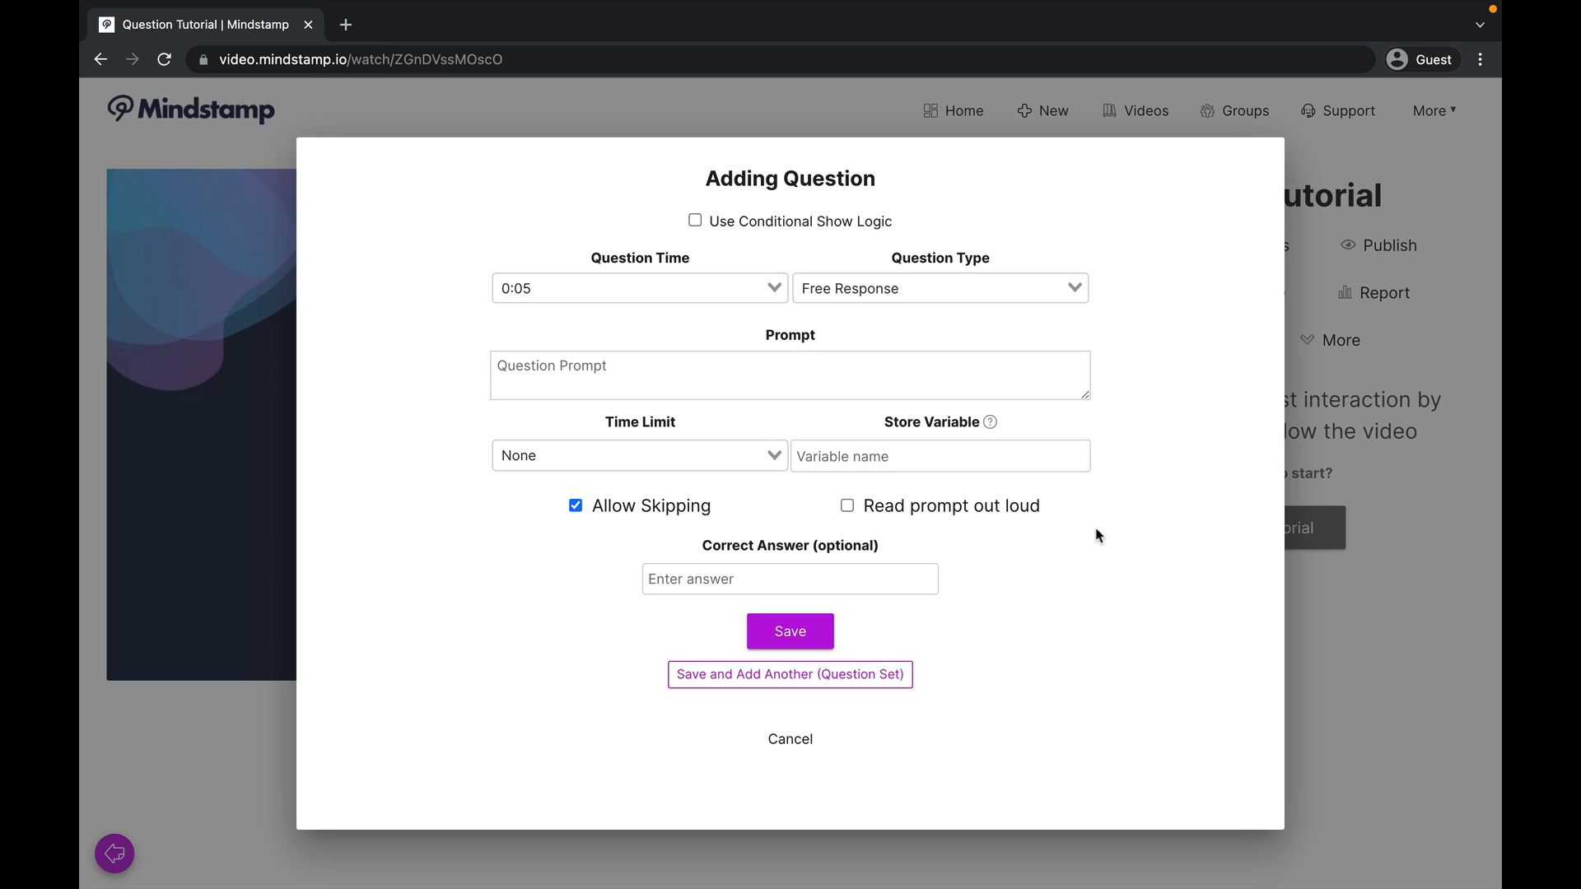
{"action": "left_click", "coordinate": [577, 507]}
{"action": "left_click", "coordinate": [577, 508]}
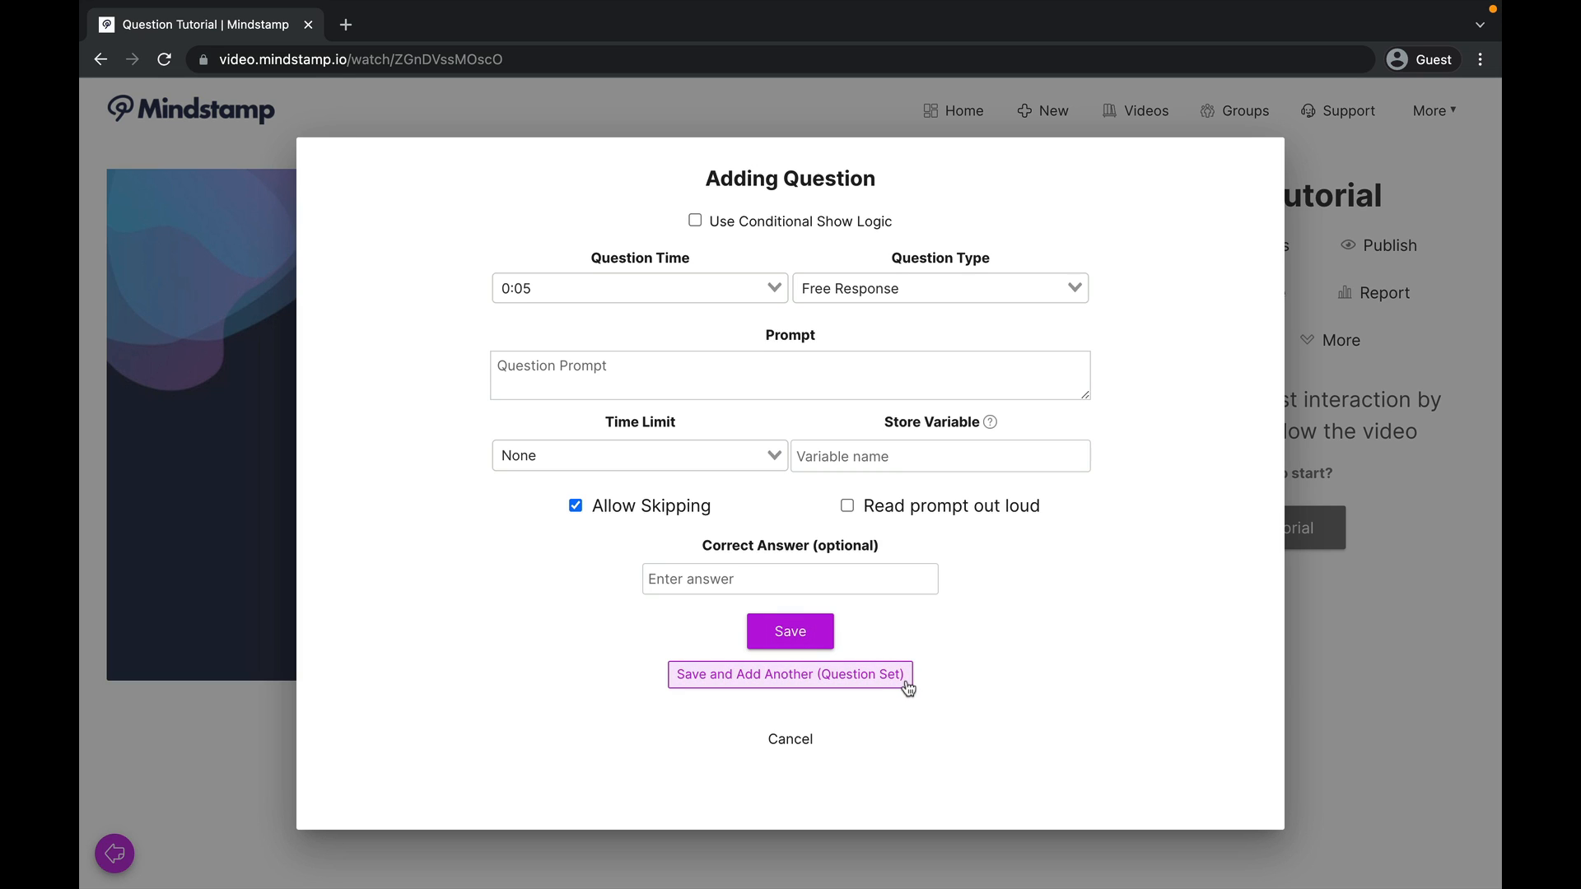
{"action": "left_click", "coordinate": [805, 739]}
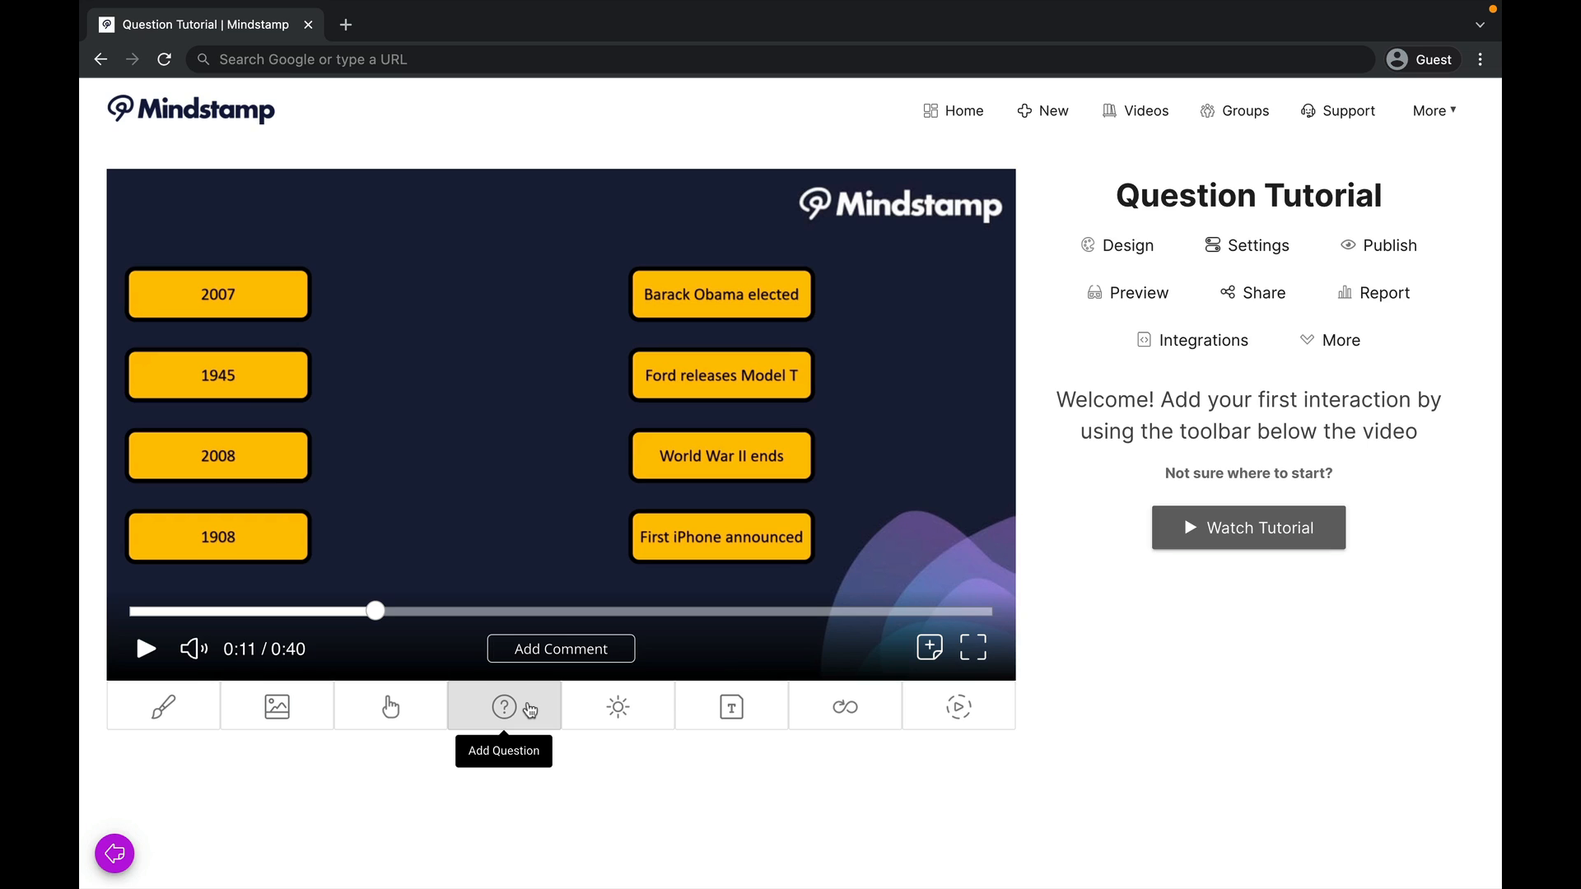
Step: Add a Drawing Response question at 0:11 with the prompt "Connect column A to column B" and save it
{"action": "left_click", "coordinate": [528, 708]}
{"action": "left_click", "coordinate": [929, 290]}
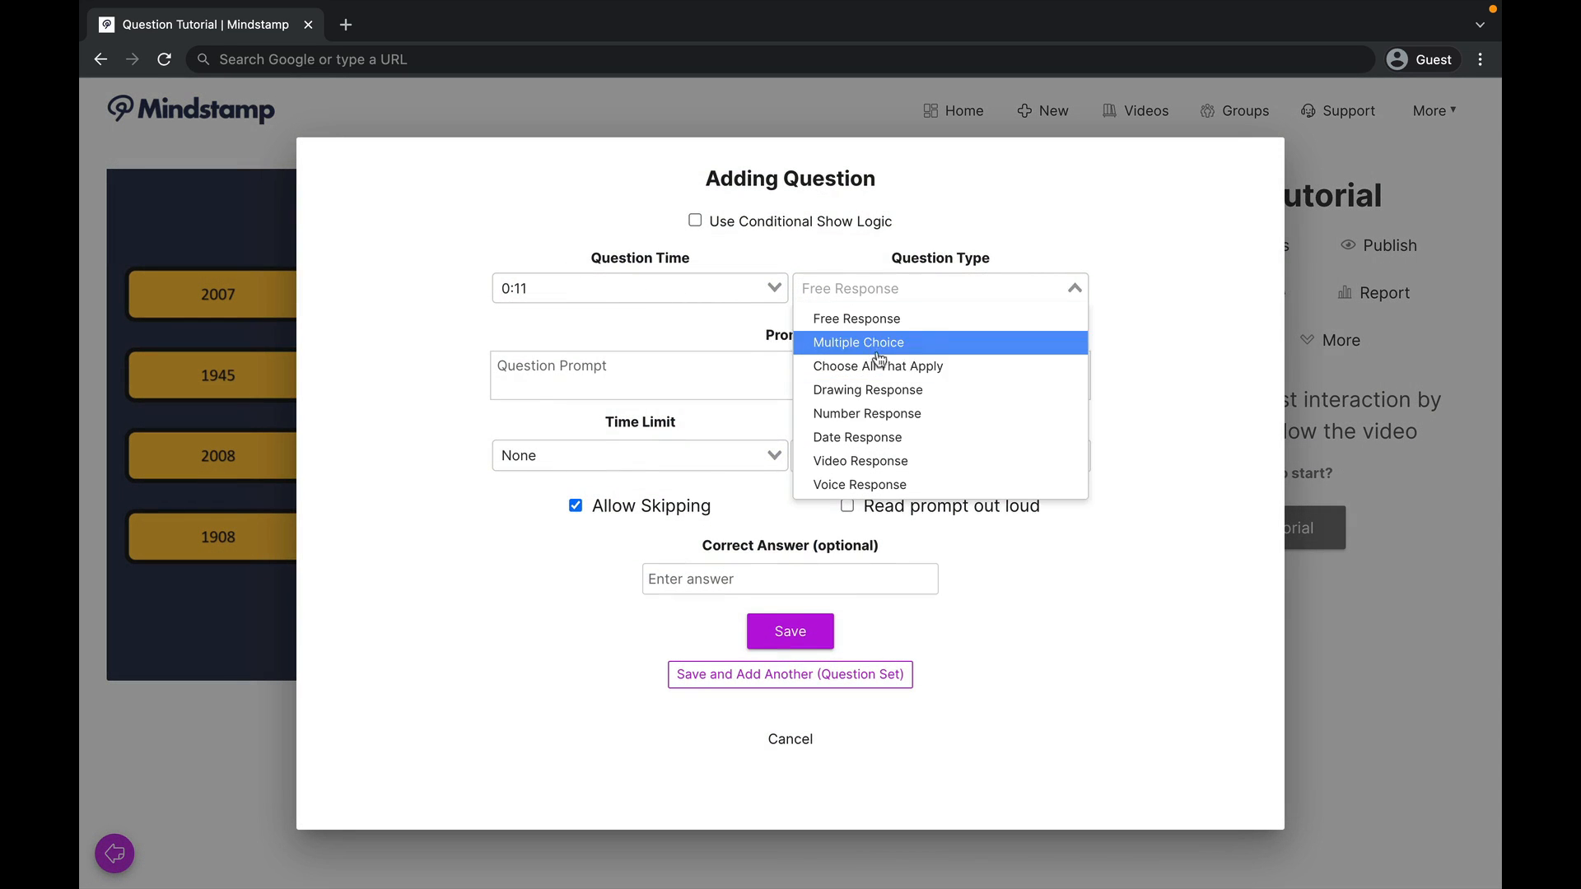
{"action": "left_click", "coordinate": [876, 389]}
{"action": "left_click", "coordinate": [770, 418]}
{"action": "type", "text": "Connect column A to column B"}
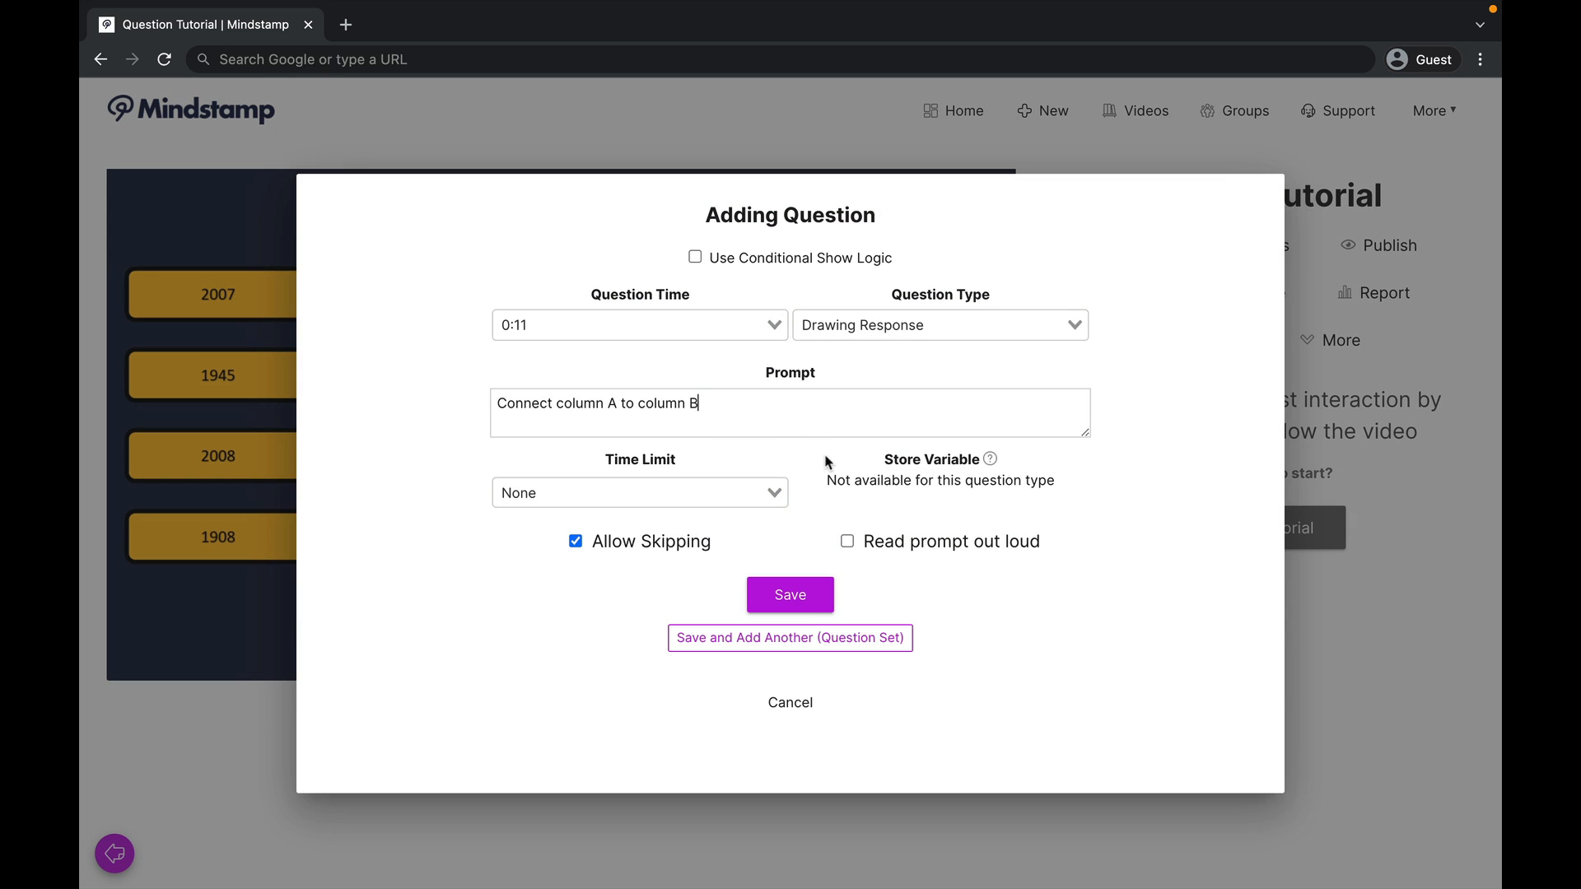
{"action": "left_click", "coordinate": [792, 597]}
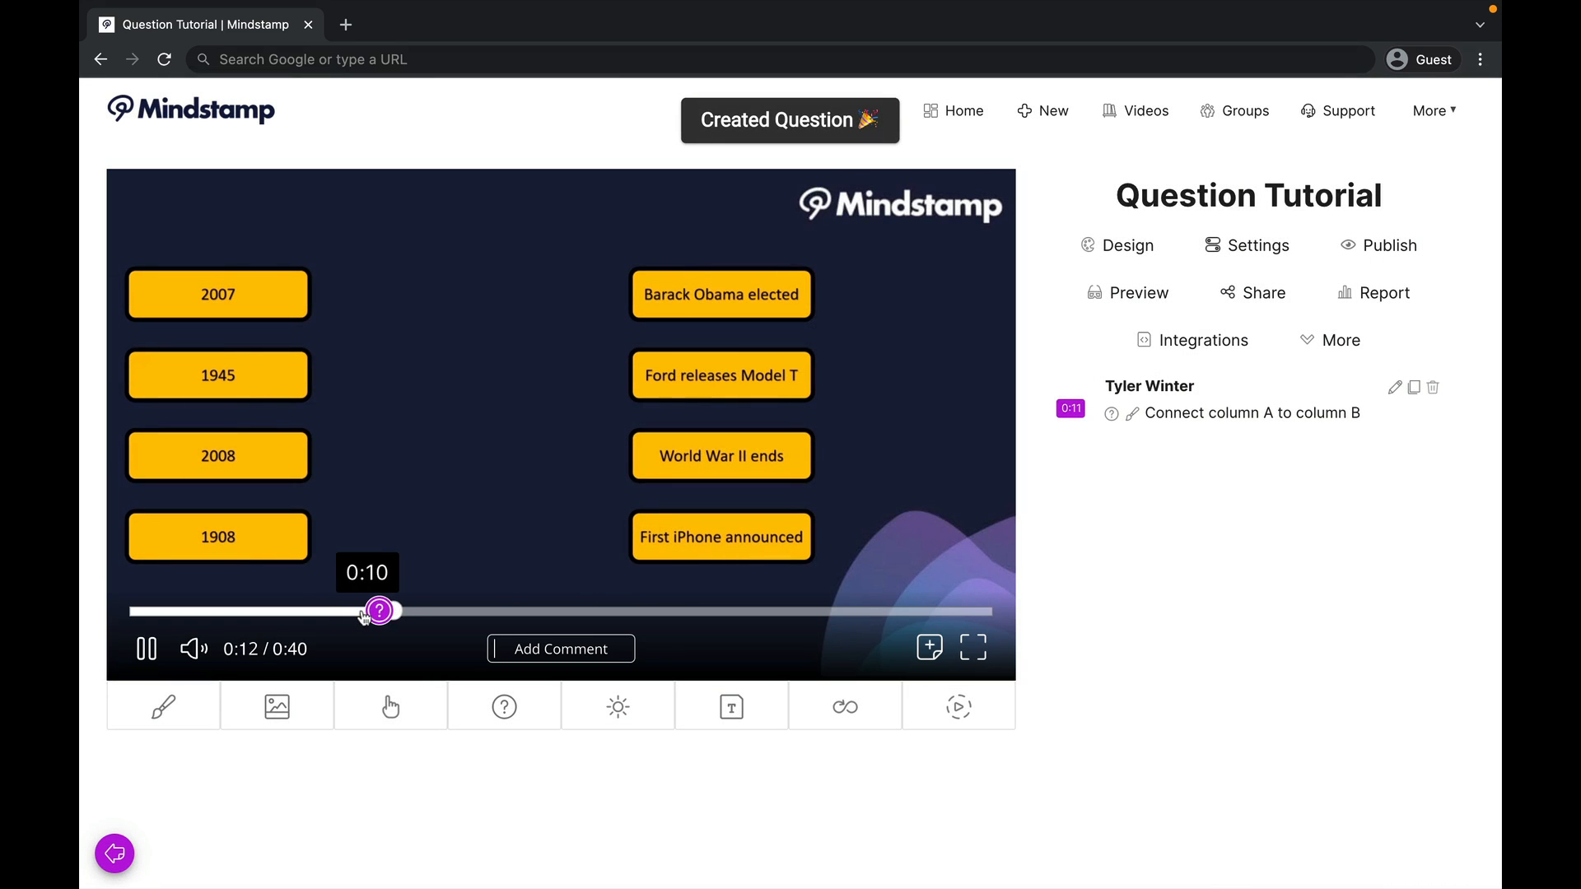
Step: Replay to the drawing question and submit a response linking 2007 to "First iPhone announced" and 1945 to "World War II ends"
{"action": "left_click", "coordinate": [364, 612]}
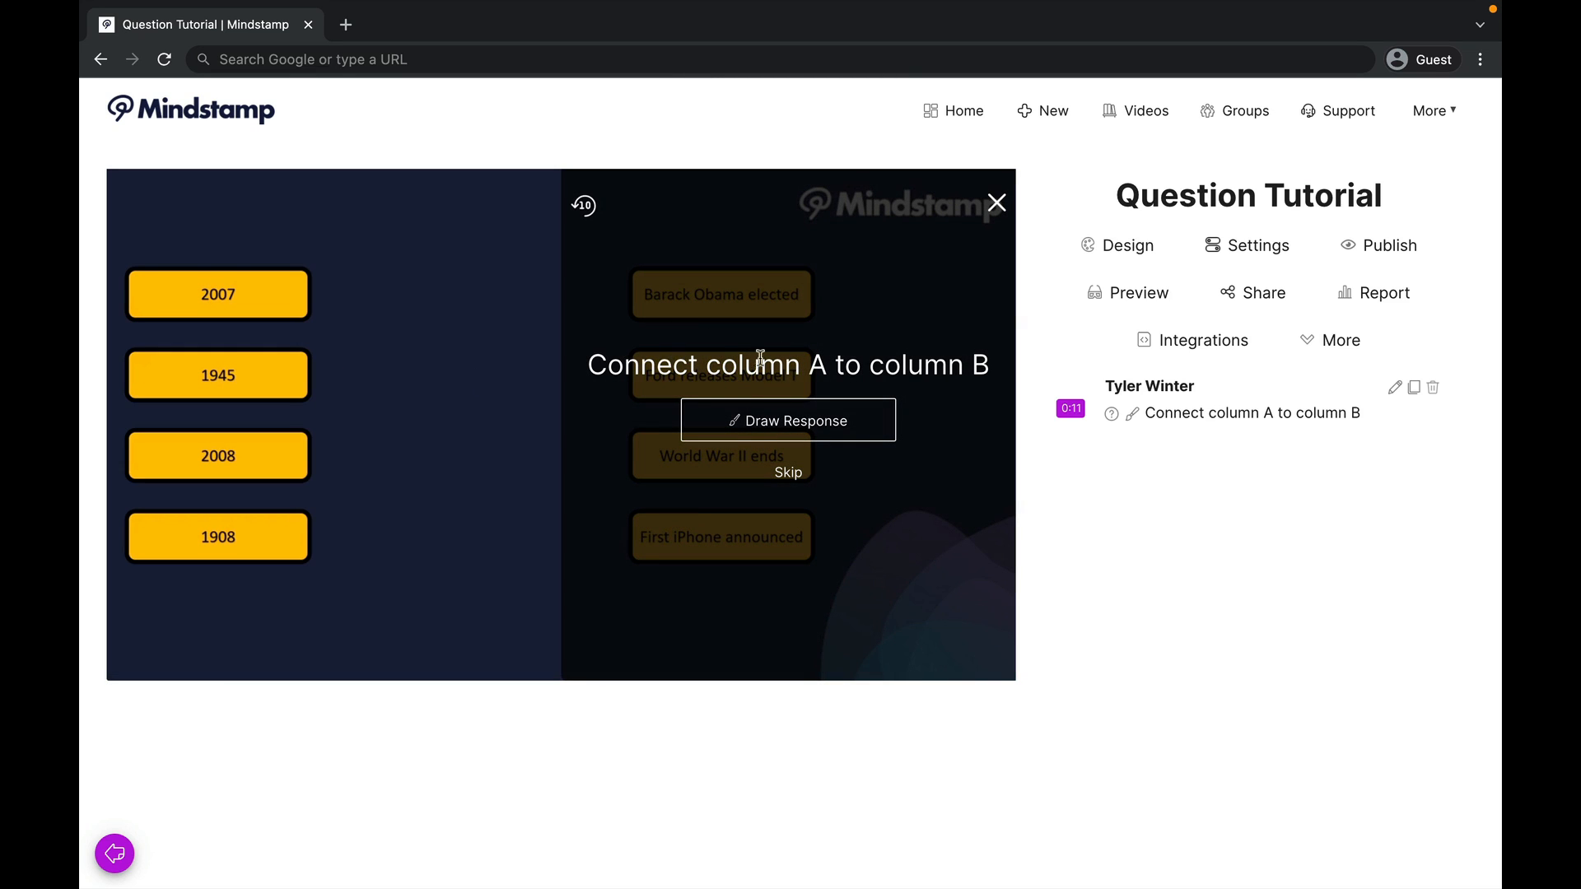
{"action": "left_click", "coordinate": [696, 425]}
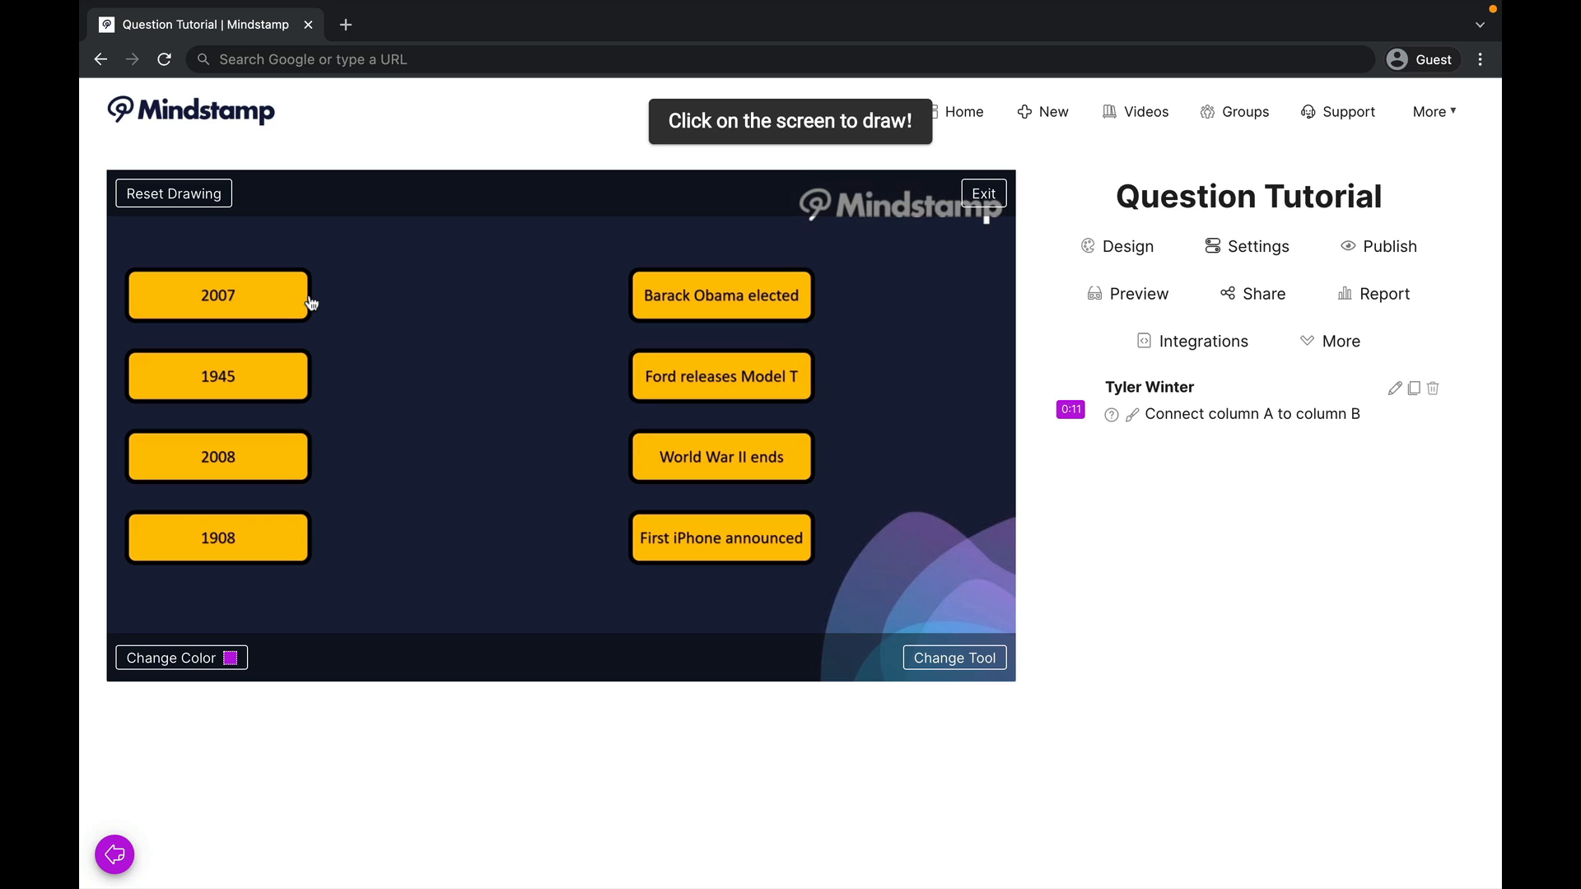
{"action": "mouse_move", "coordinate": [311, 303]}
{"action": "left_mouse_down"}
{"action": "mouse_move", "coordinate": [522, 468]}
{"action": "mouse_move", "coordinate": [634, 528]}
{"action": "left_mouse_up"}
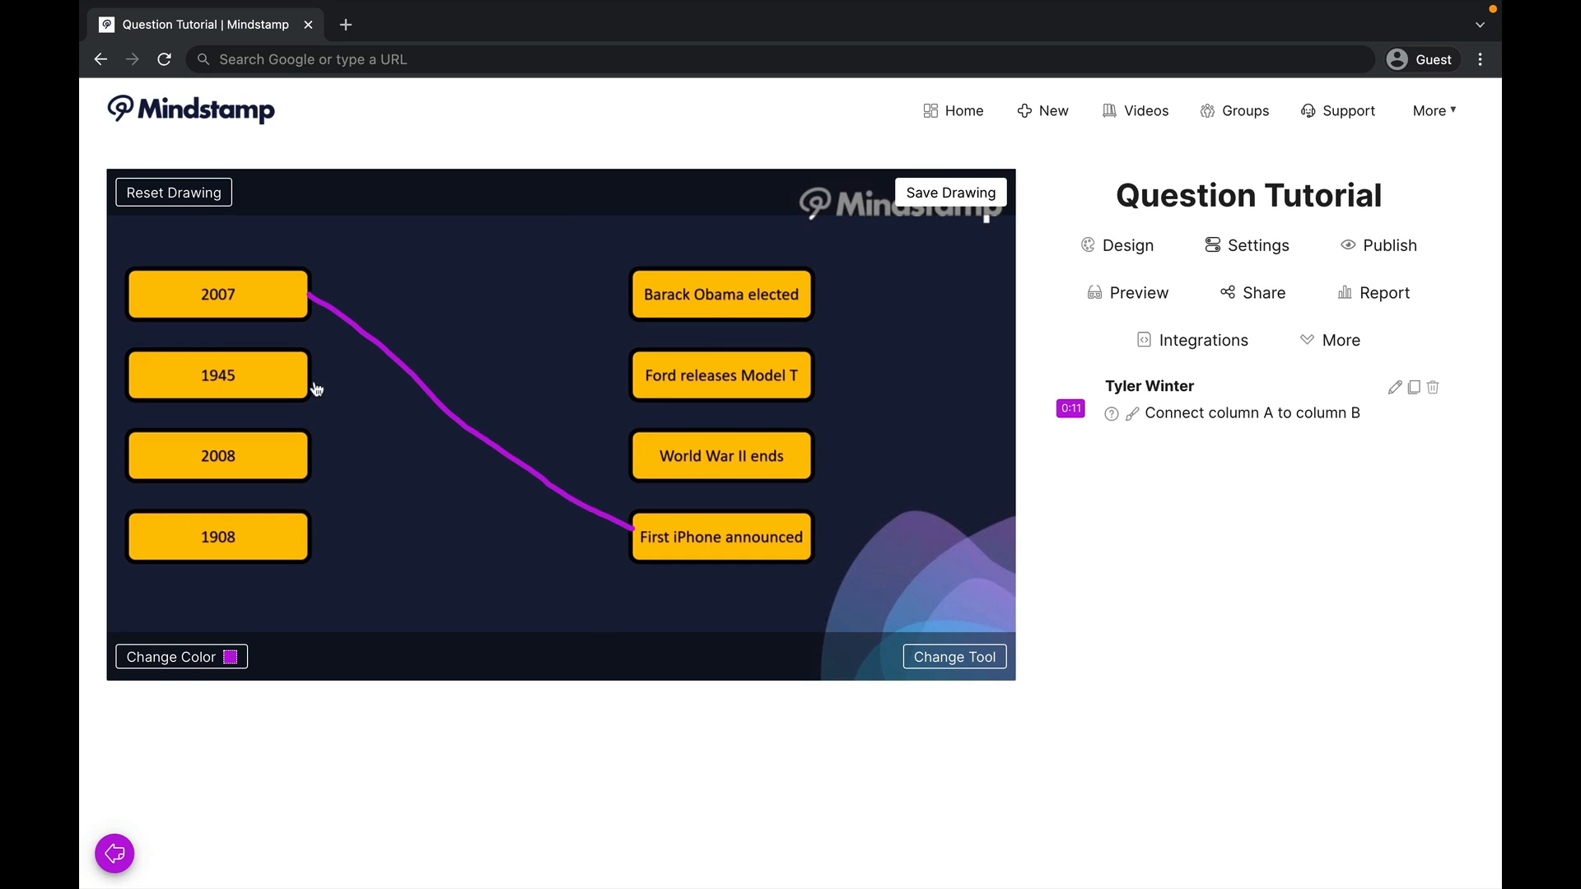
{"action": "mouse_move", "coordinate": [306, 381]}
{"action": "left_mouse_down"}
{"action": "mouse_move", "coordinate": [555, 450]}
{"action": "mouse_move", "coordinate": [635, 455]}
{"action": "left_mouse_up"}
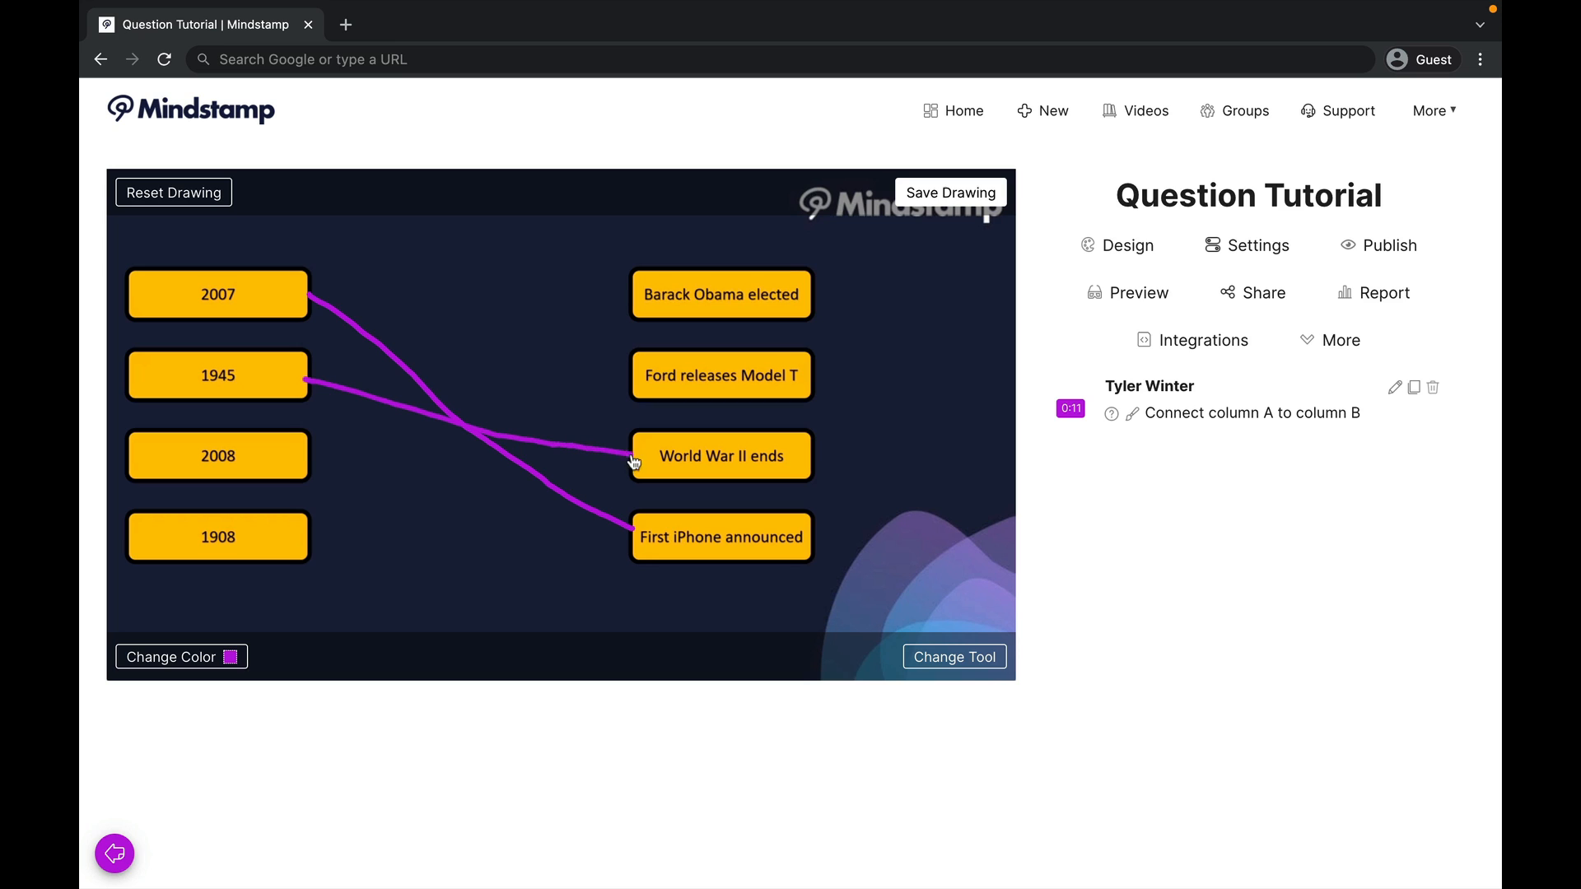
{"action": "left_click", "coordinate": [948, 195]}
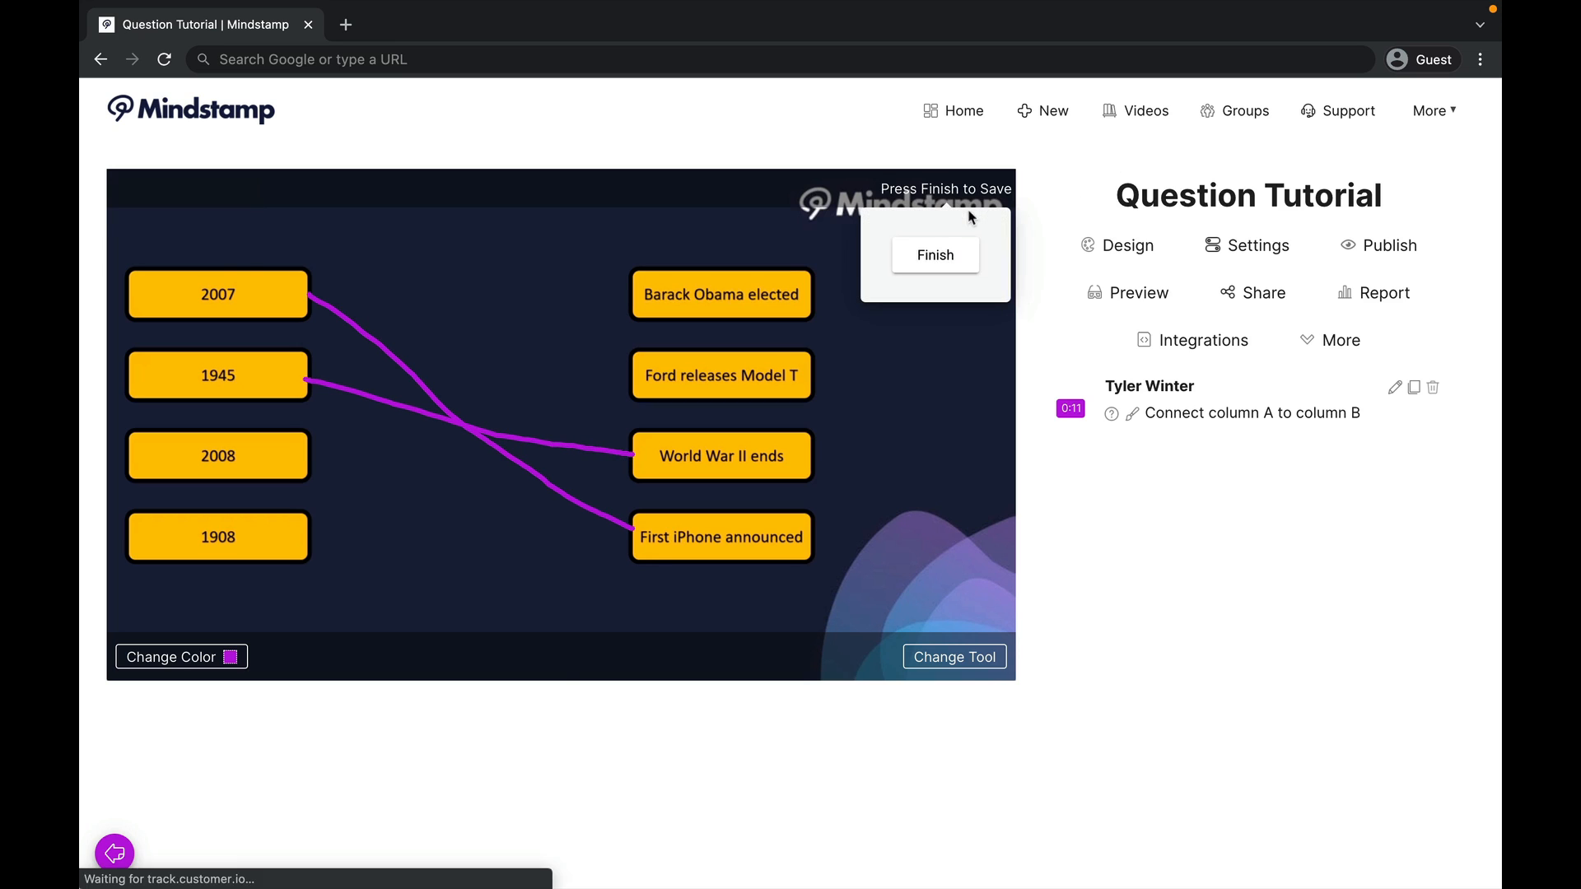
{"action": "left_click", "coordinate": [941, 256]}
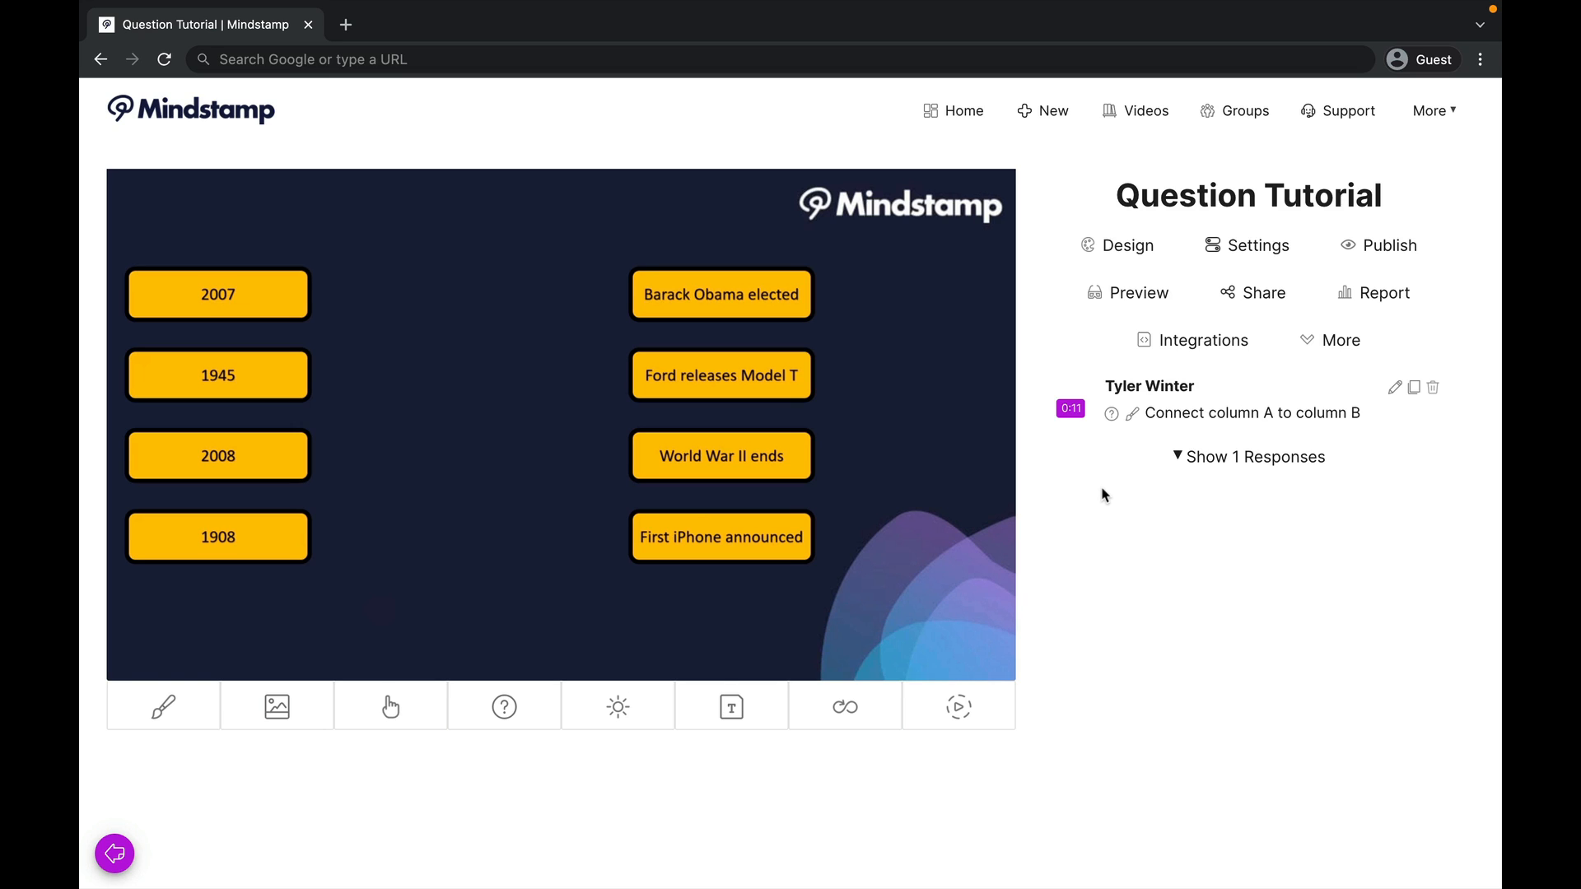
Step: Start a Multiple Choice question at 0:16 with the prompt "What department are you training for?"
{"action": "mouse_move", "coordinate": [469, 442]}
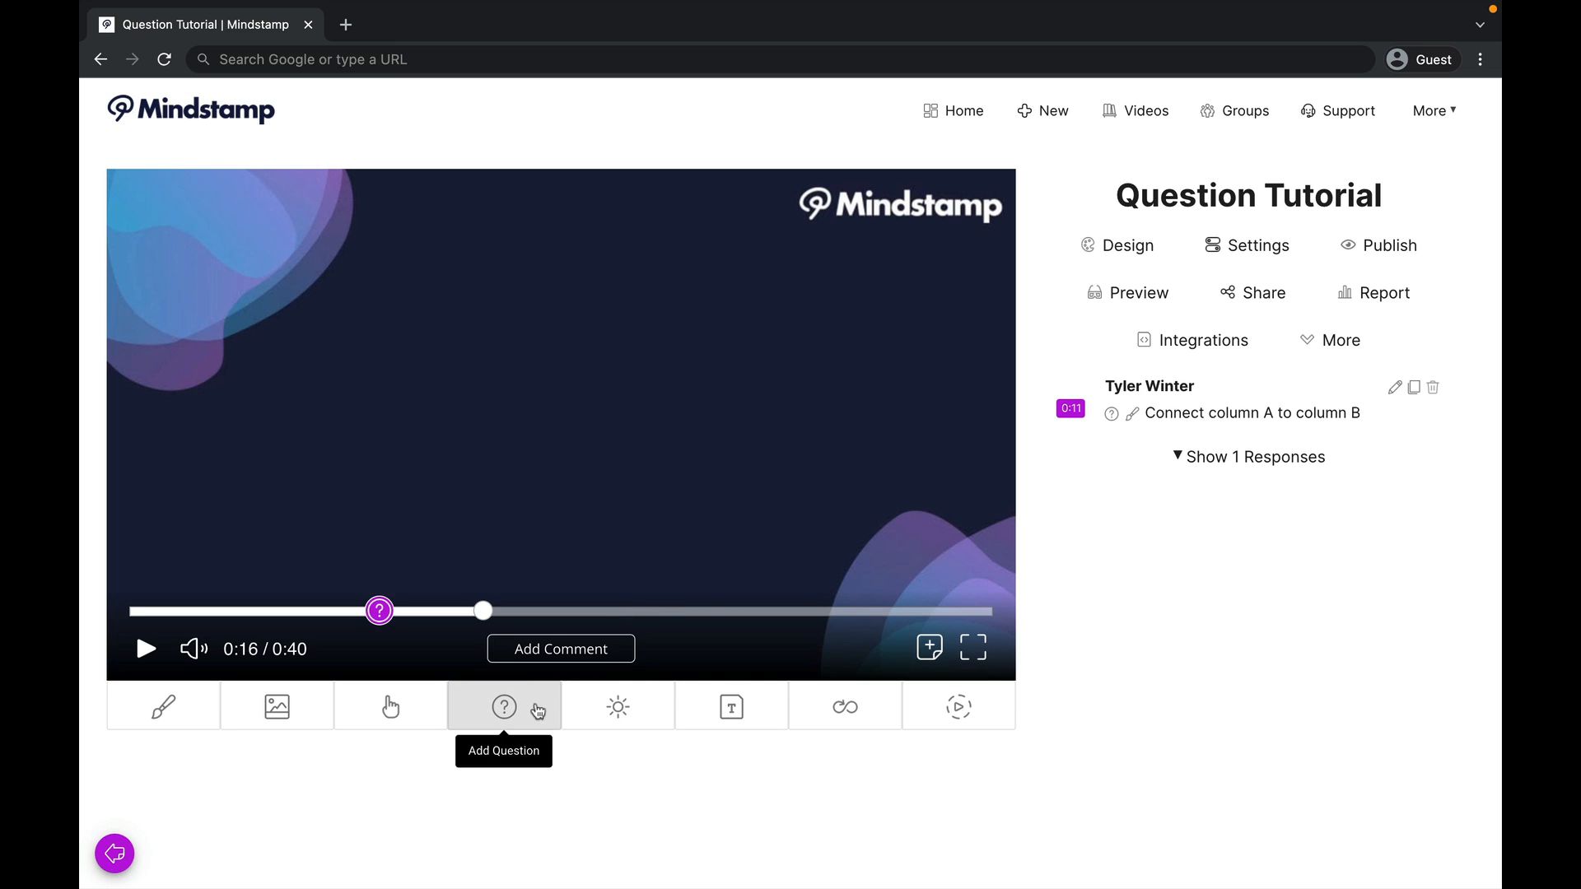
{"action": "left_click", "coordinate": [542, 703]}
{"action": "left_click", "coordinate": [531, 366]}
{"action": "type", "text": "Wha"}
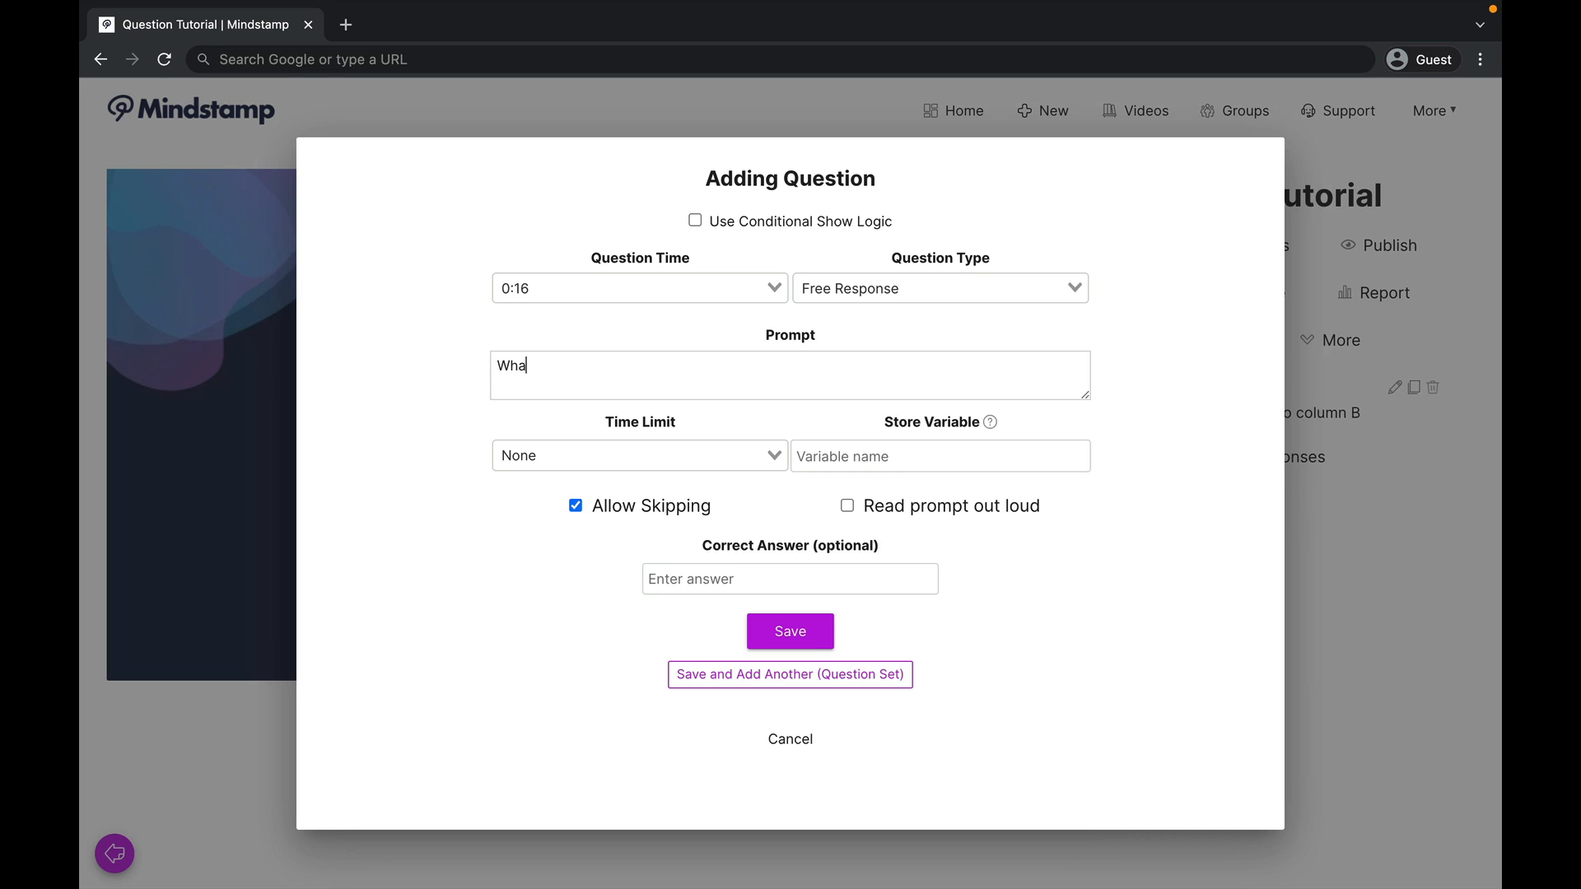
{"action": "type", "text": "t department are you training for?"}
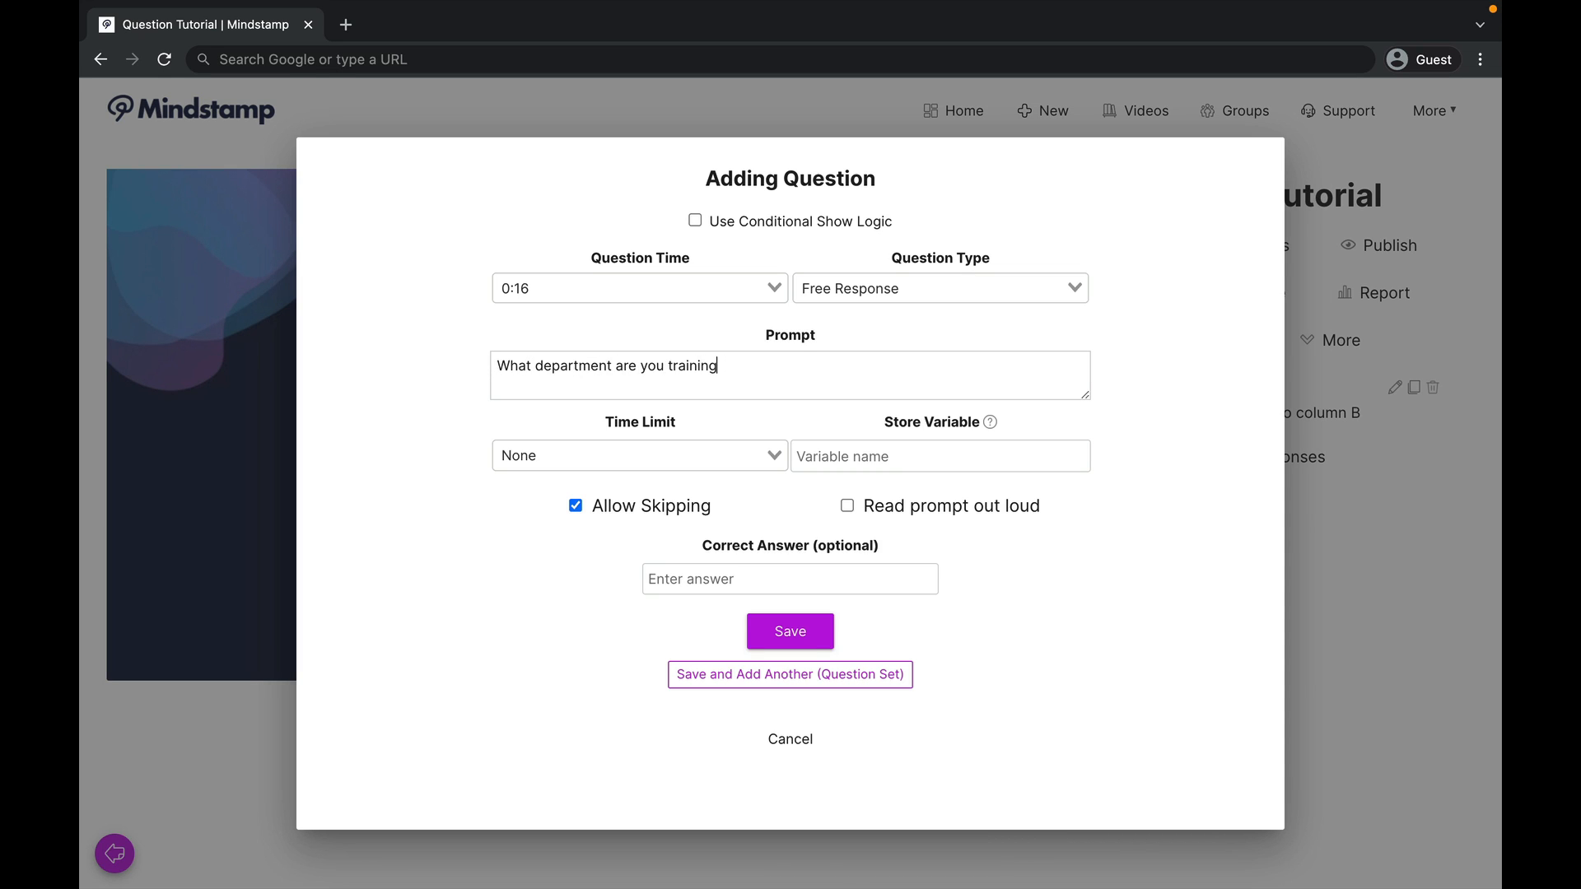
{"action": "left_click", "coordinate": [1021, 292]}
{"action": "left_click", "coordinate": [953, 343]}
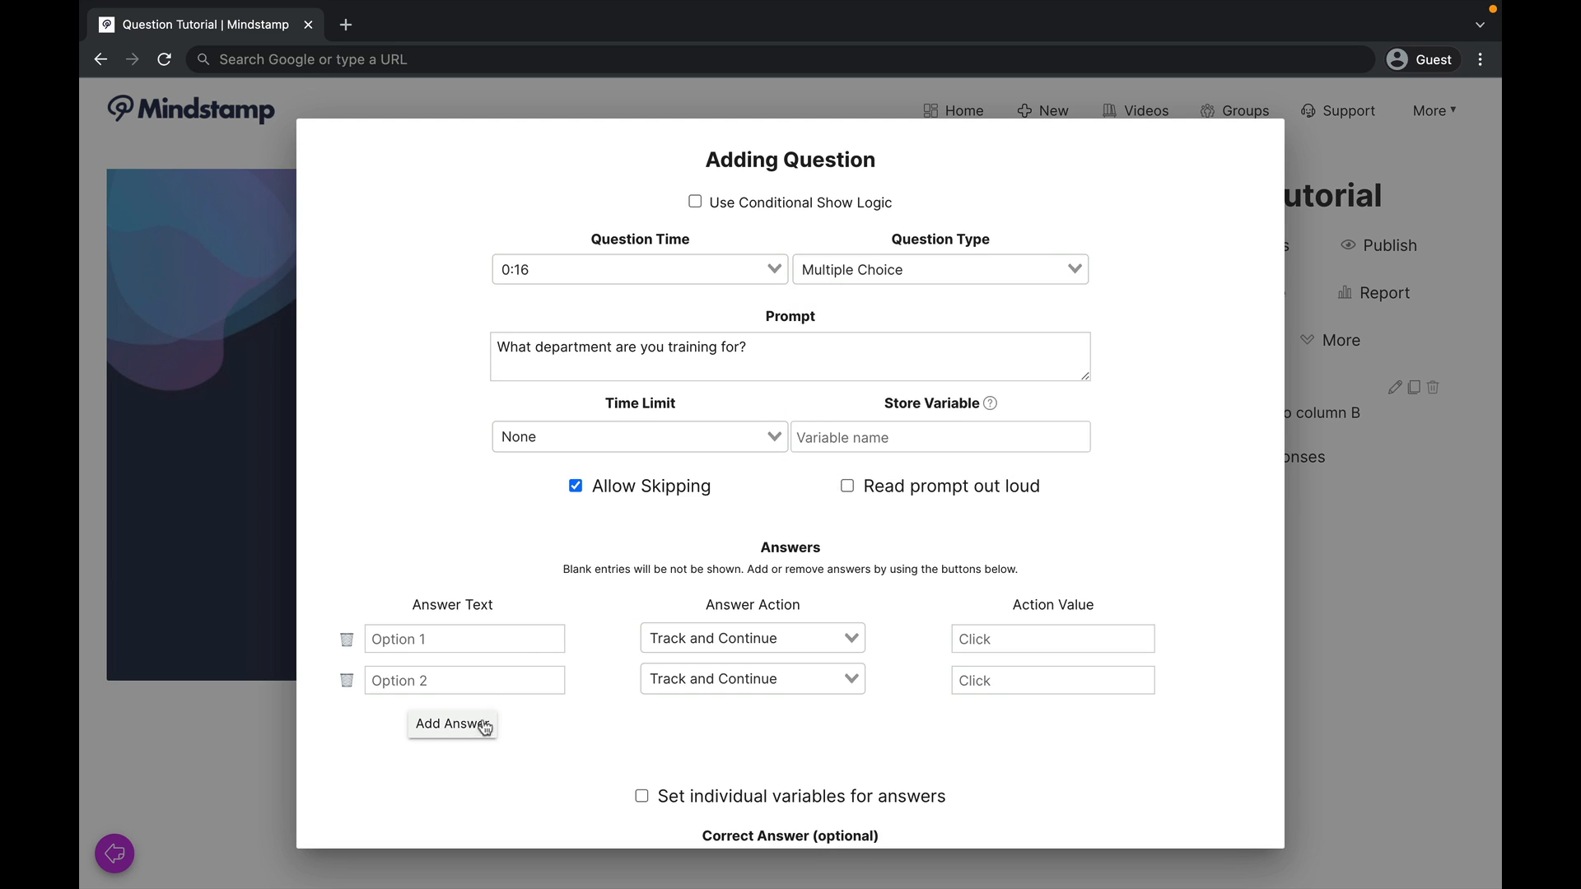
Step: Add a third answer to the department question and fill the answers in as Marketing, HR and Sales
{"action": "left_click", "coordinate": [449, 724]}
{"action": "left_click", "coordinate": [445, 636]}
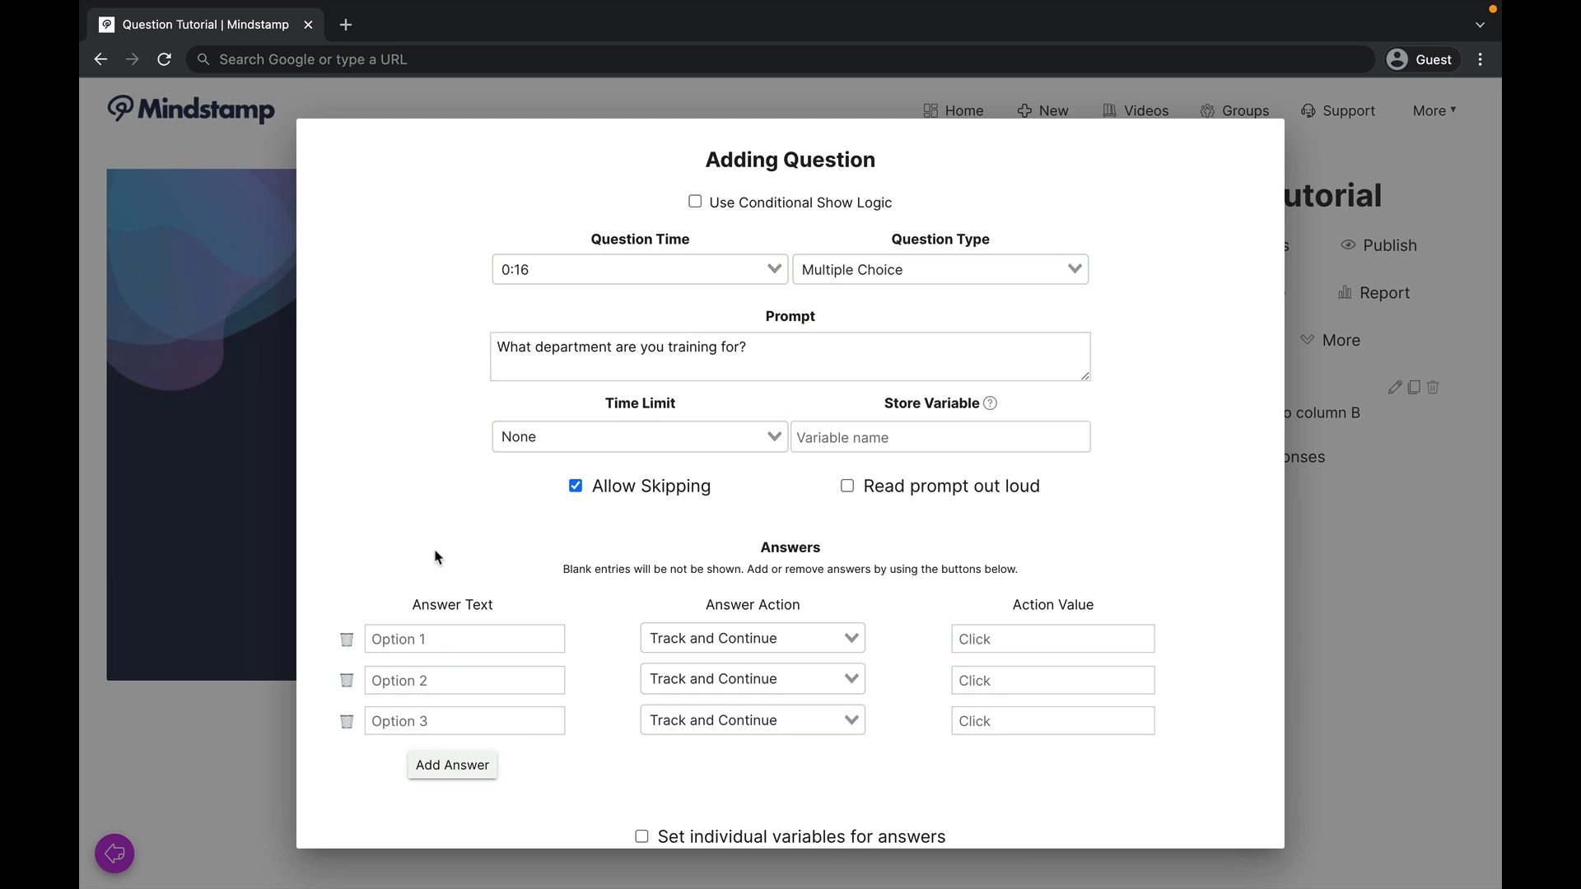
{"action": "type", "text": "Marketing"}
{"action": "type", "text": "HR"}
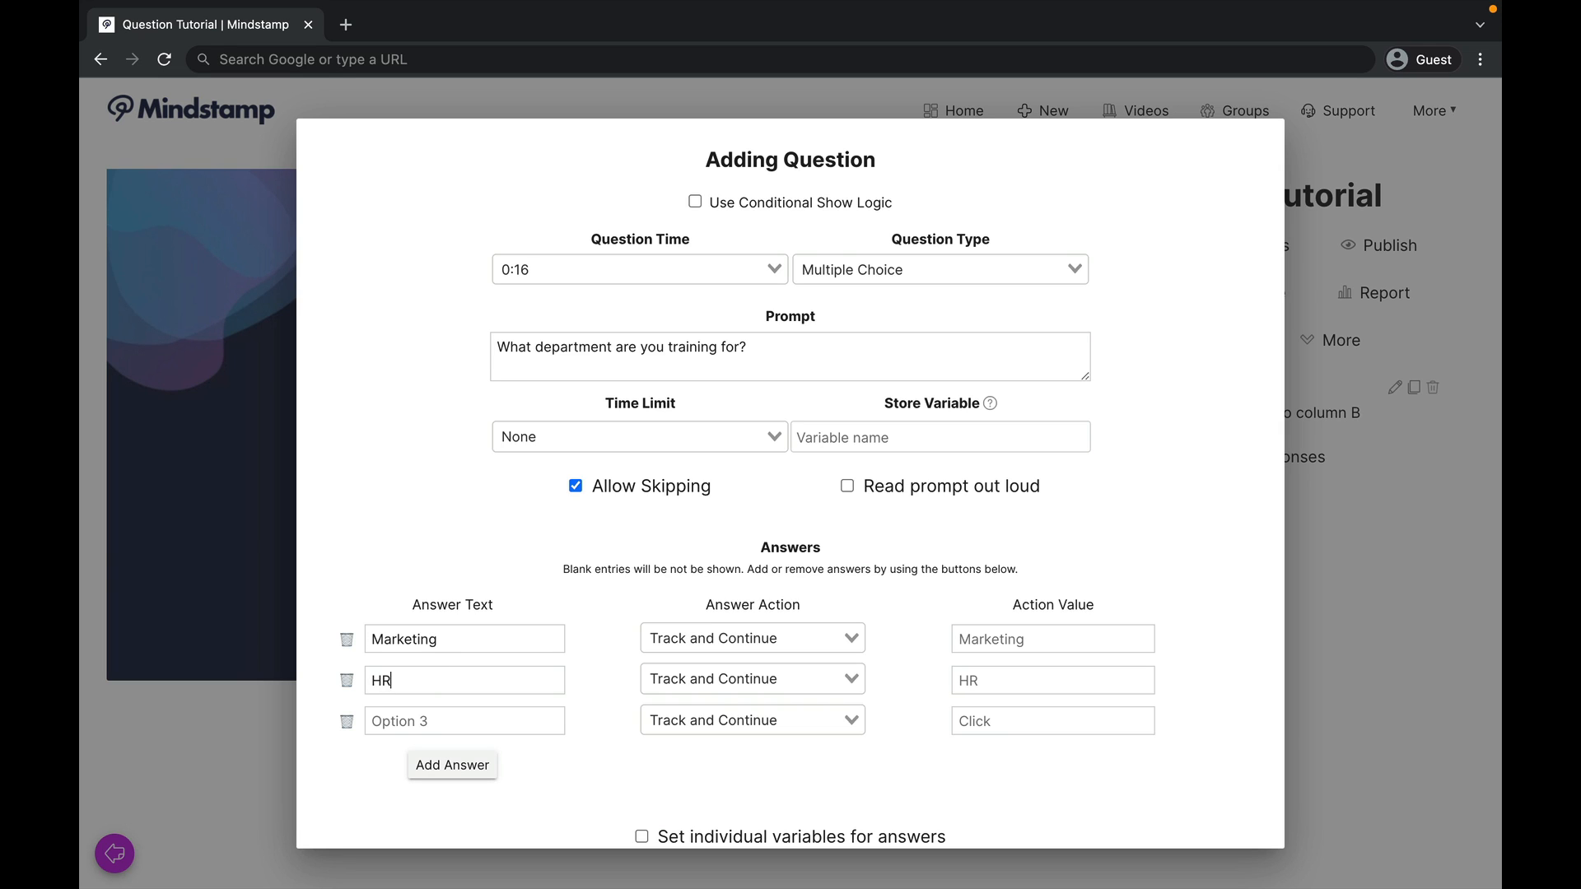
{"action": "type", "text": "Sales"}
Step: Review the answer actions available for the Marketing, HR and Sales answers, keeping Track and Continue for each
{"action": "scroll", "coordinate": [1194, 535], "scroll_direction": "down", "scroll_amount": 3}
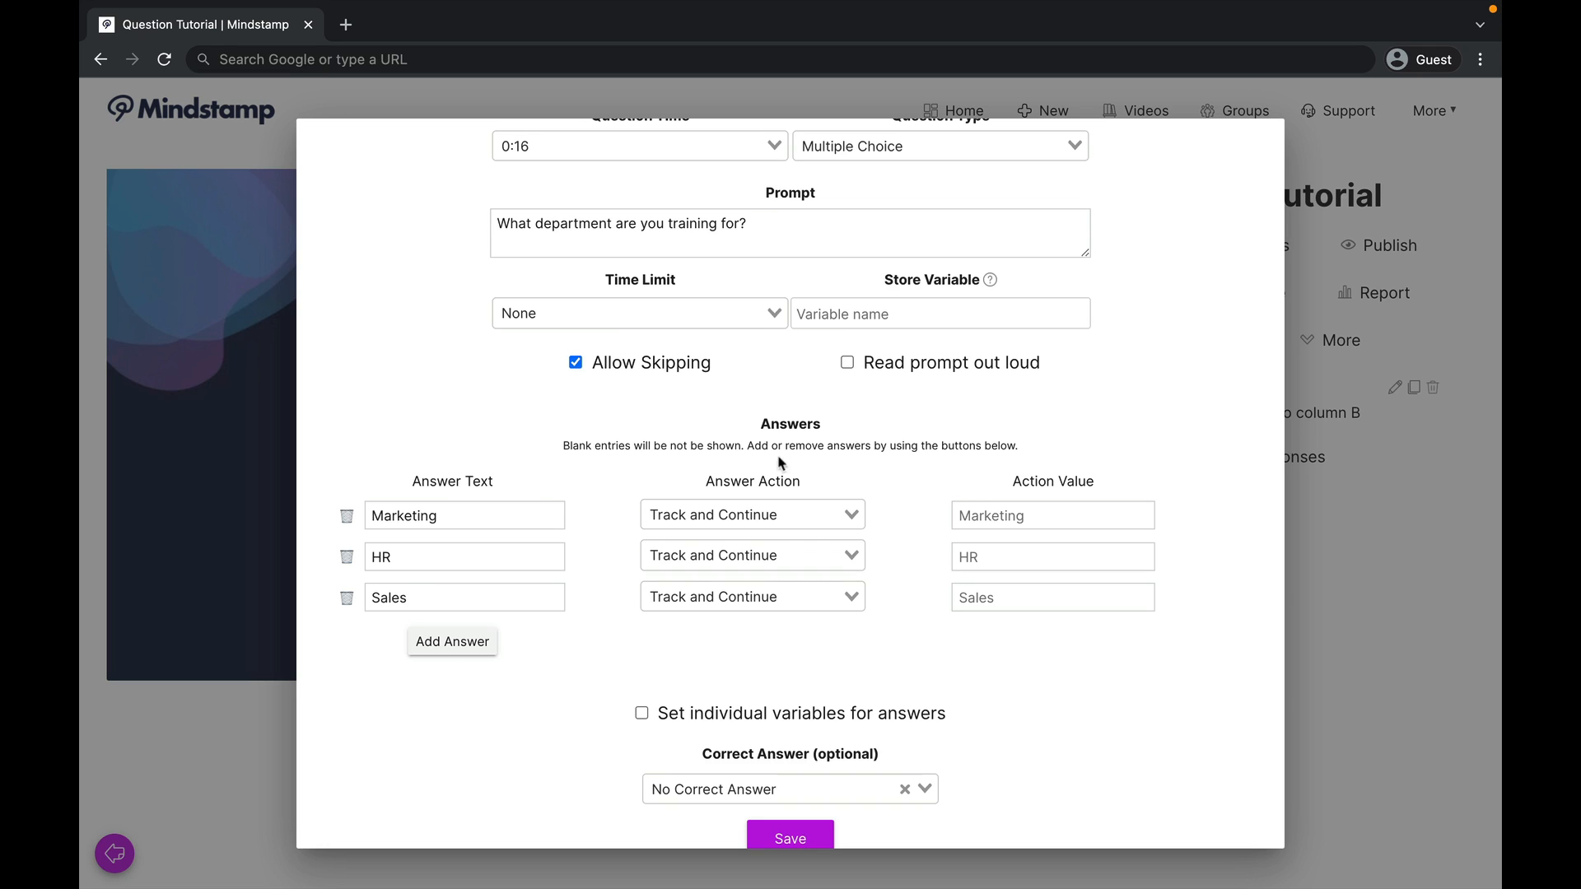
{"action": "left_click", "coordinate": [824, 514]}
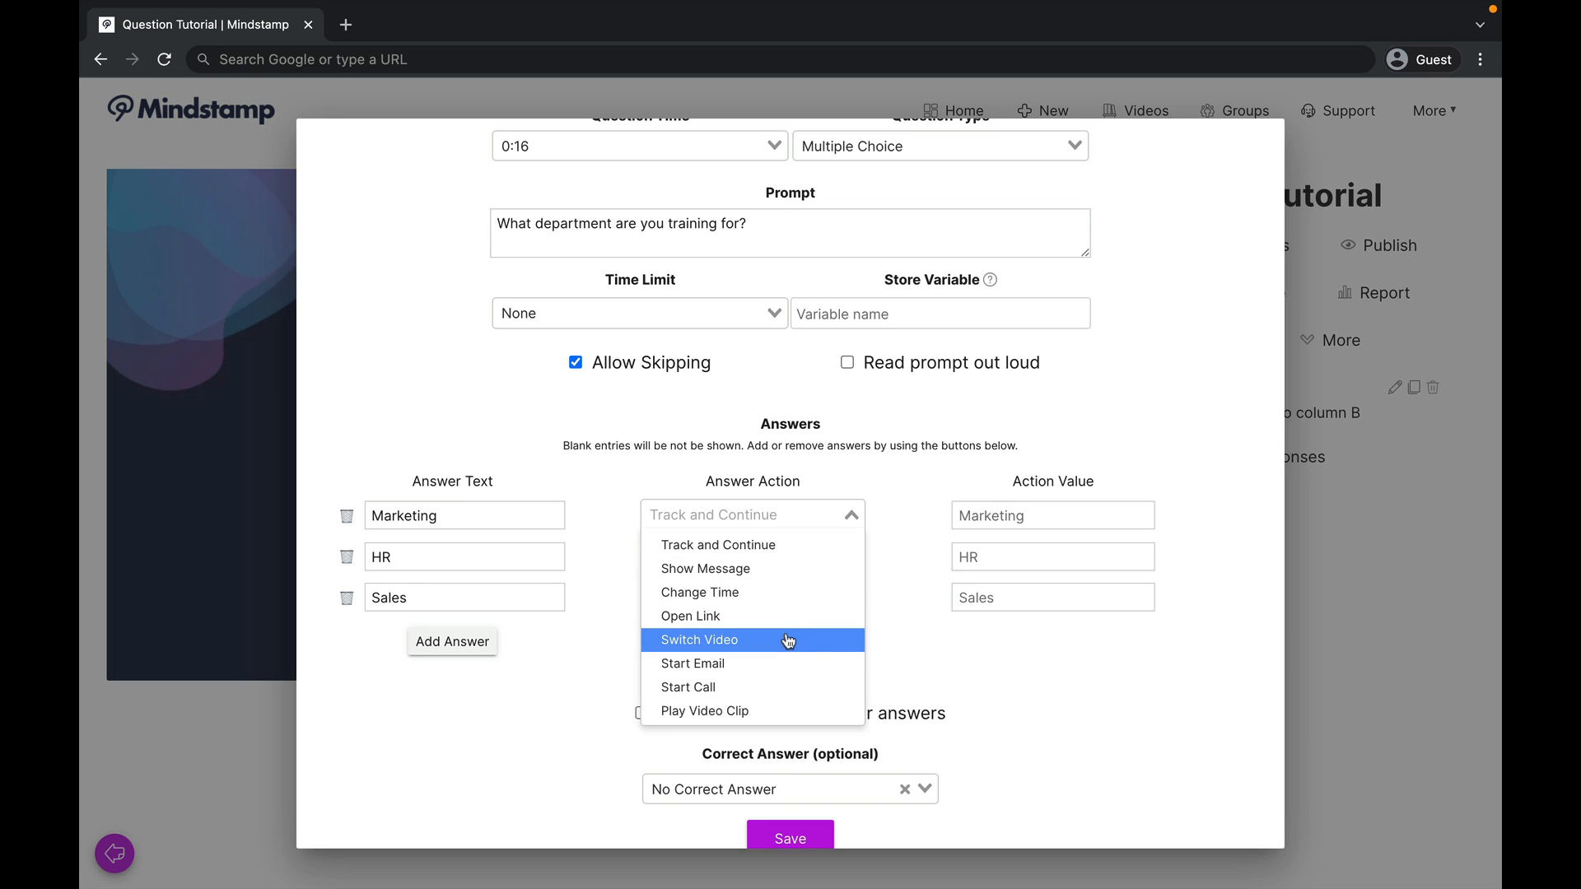
{"action": "left_click", "coordinate": [904, 592]}
{"action": "left_click", "coordinate": [832, 559]}
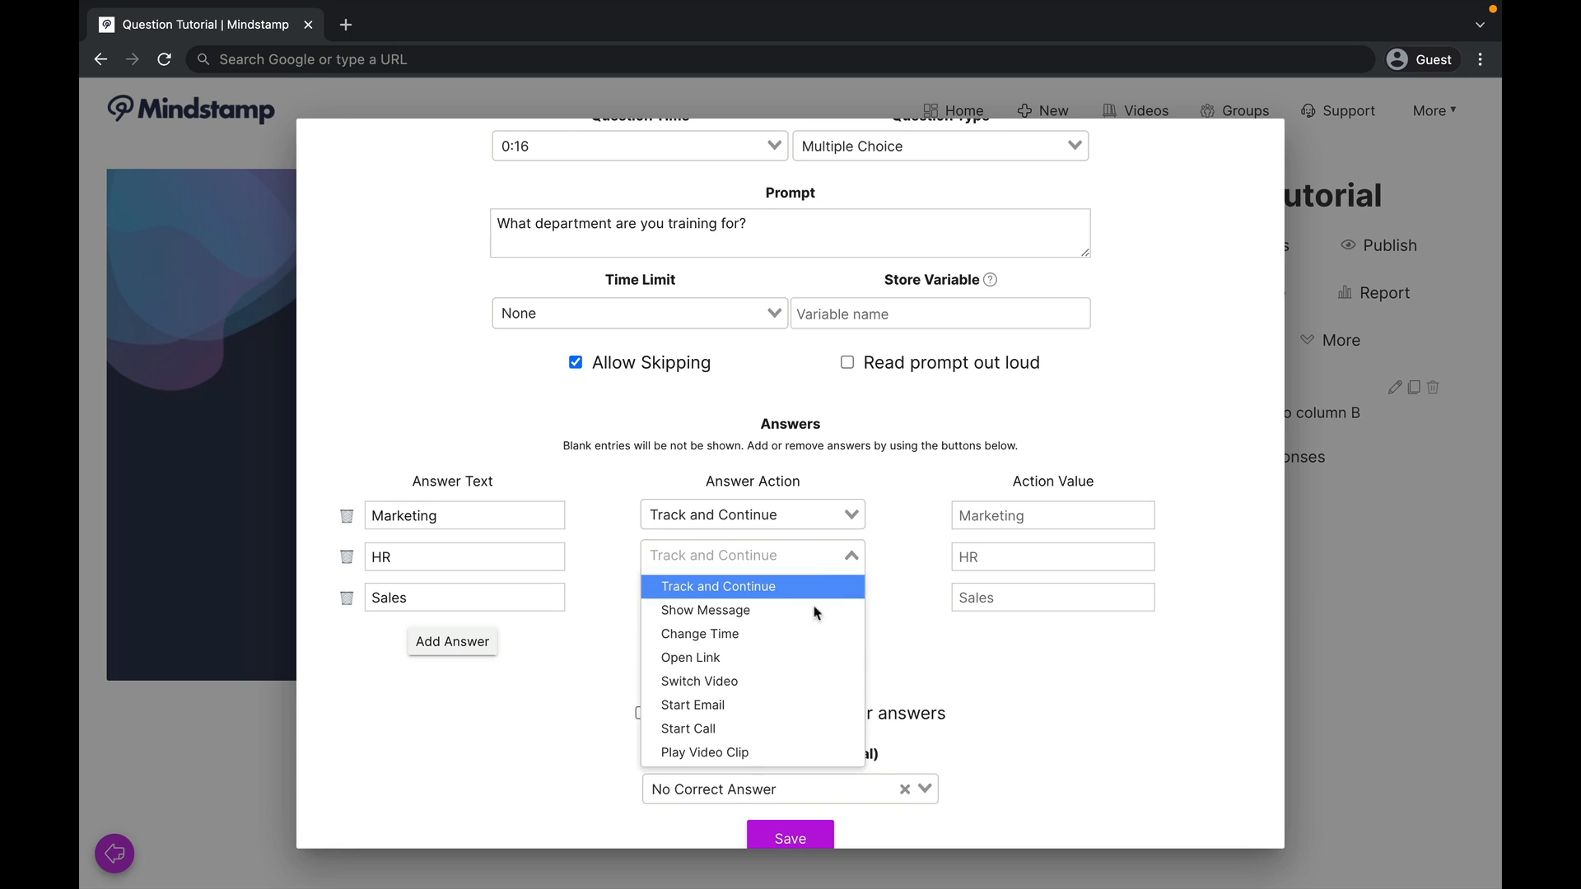
{"action": "scroll", "coordinate": [803, 701], "scroll_direction": "down", "scroll_amount": 1}
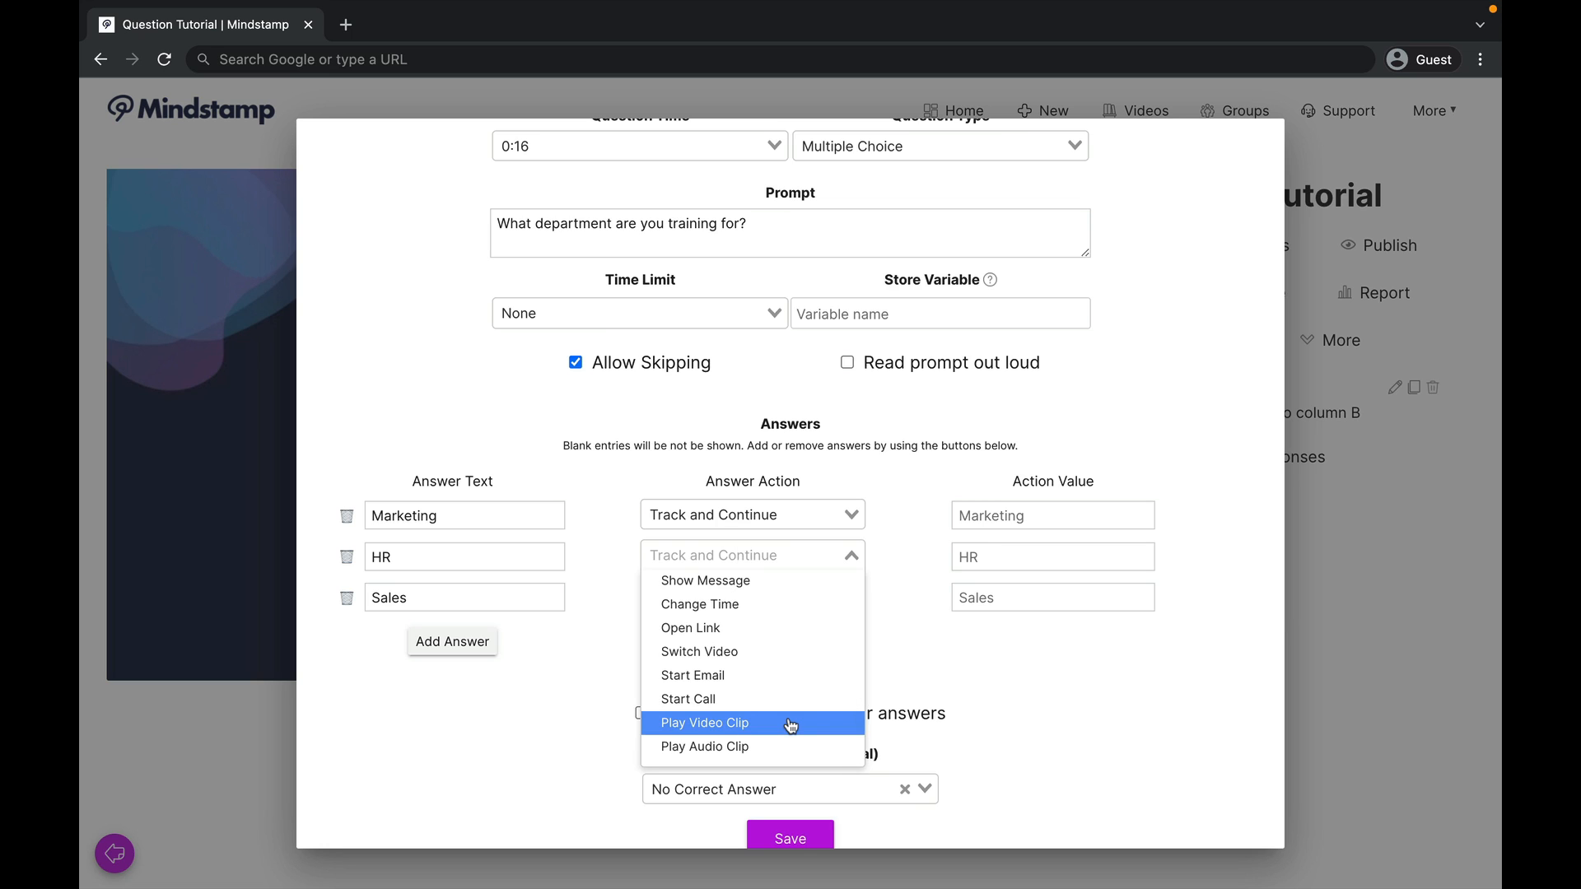
{"action": "left_click", "coordinate": [948, 629]}
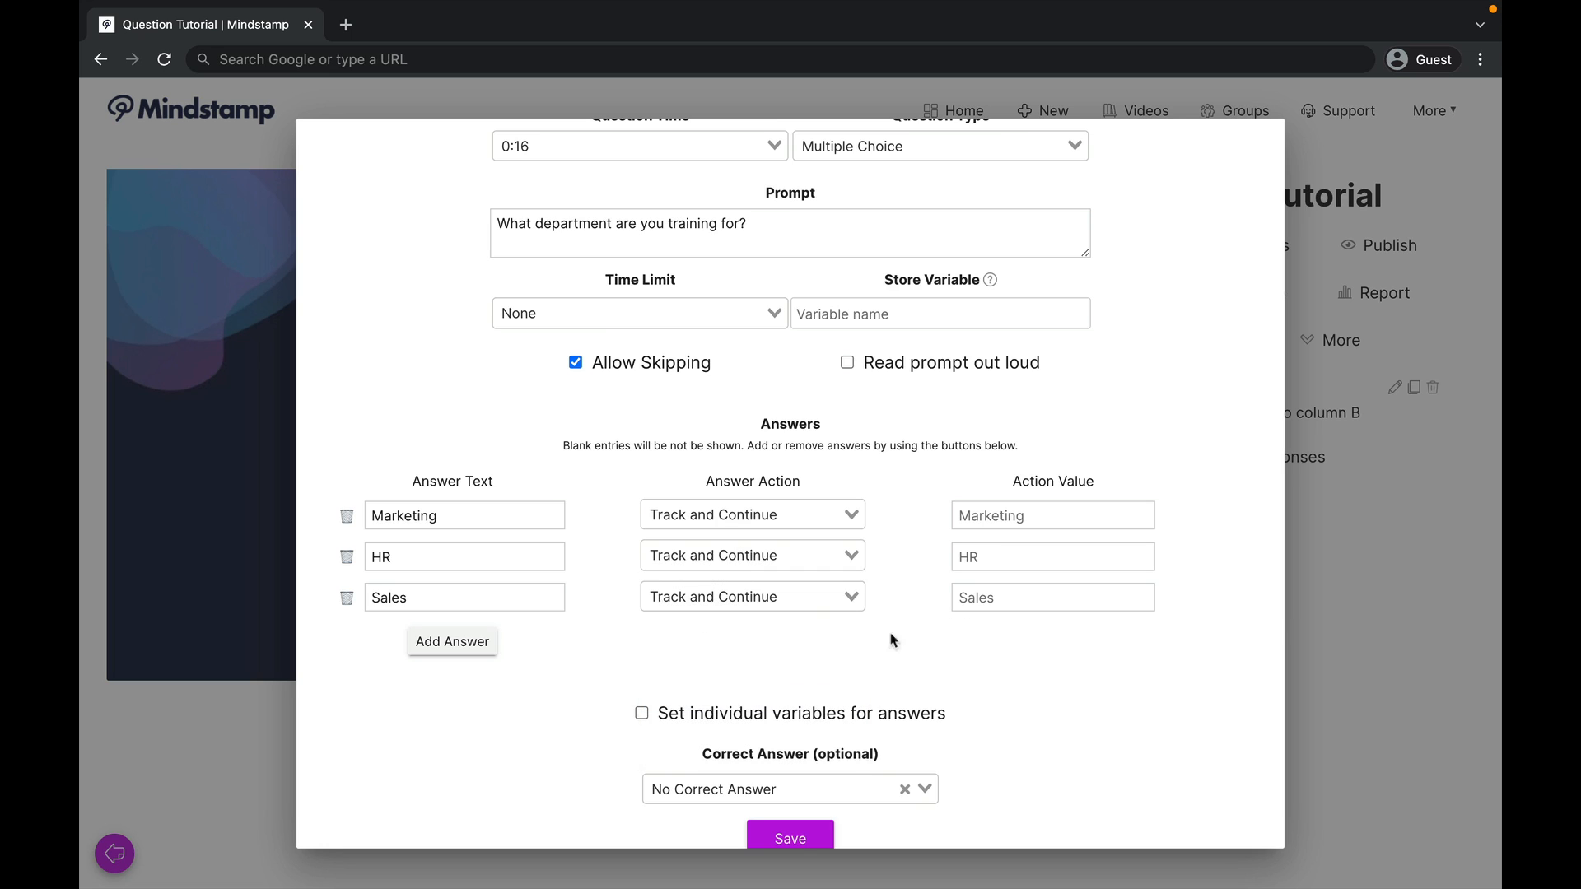
{"action": "left_click", "coordinate": [848, 598]}
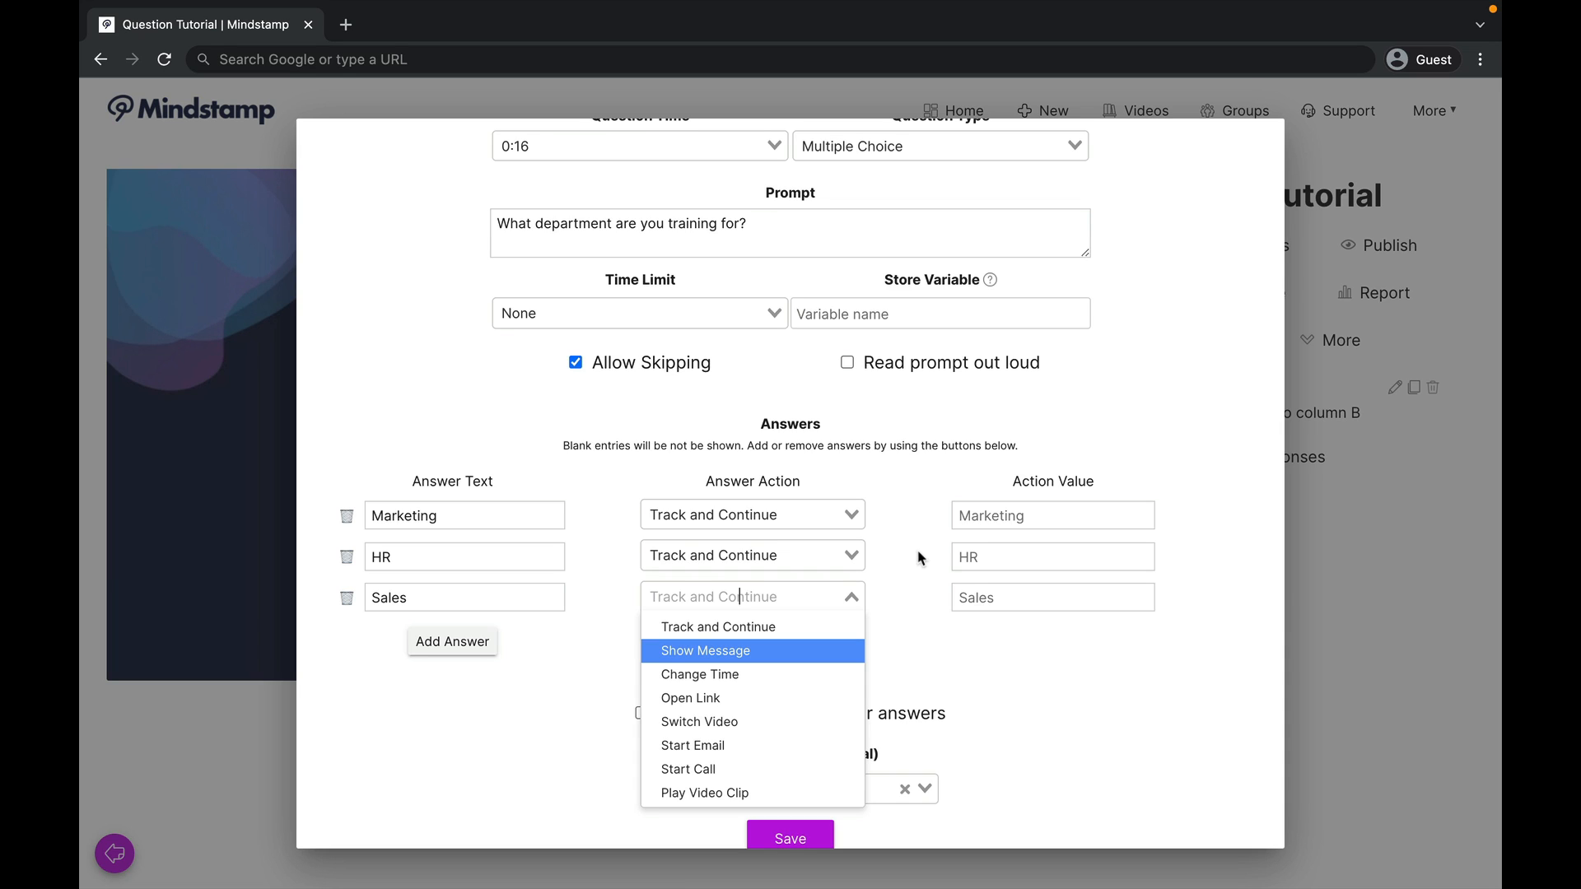
{"action": "left_click", "coordinate": [778, 597]}
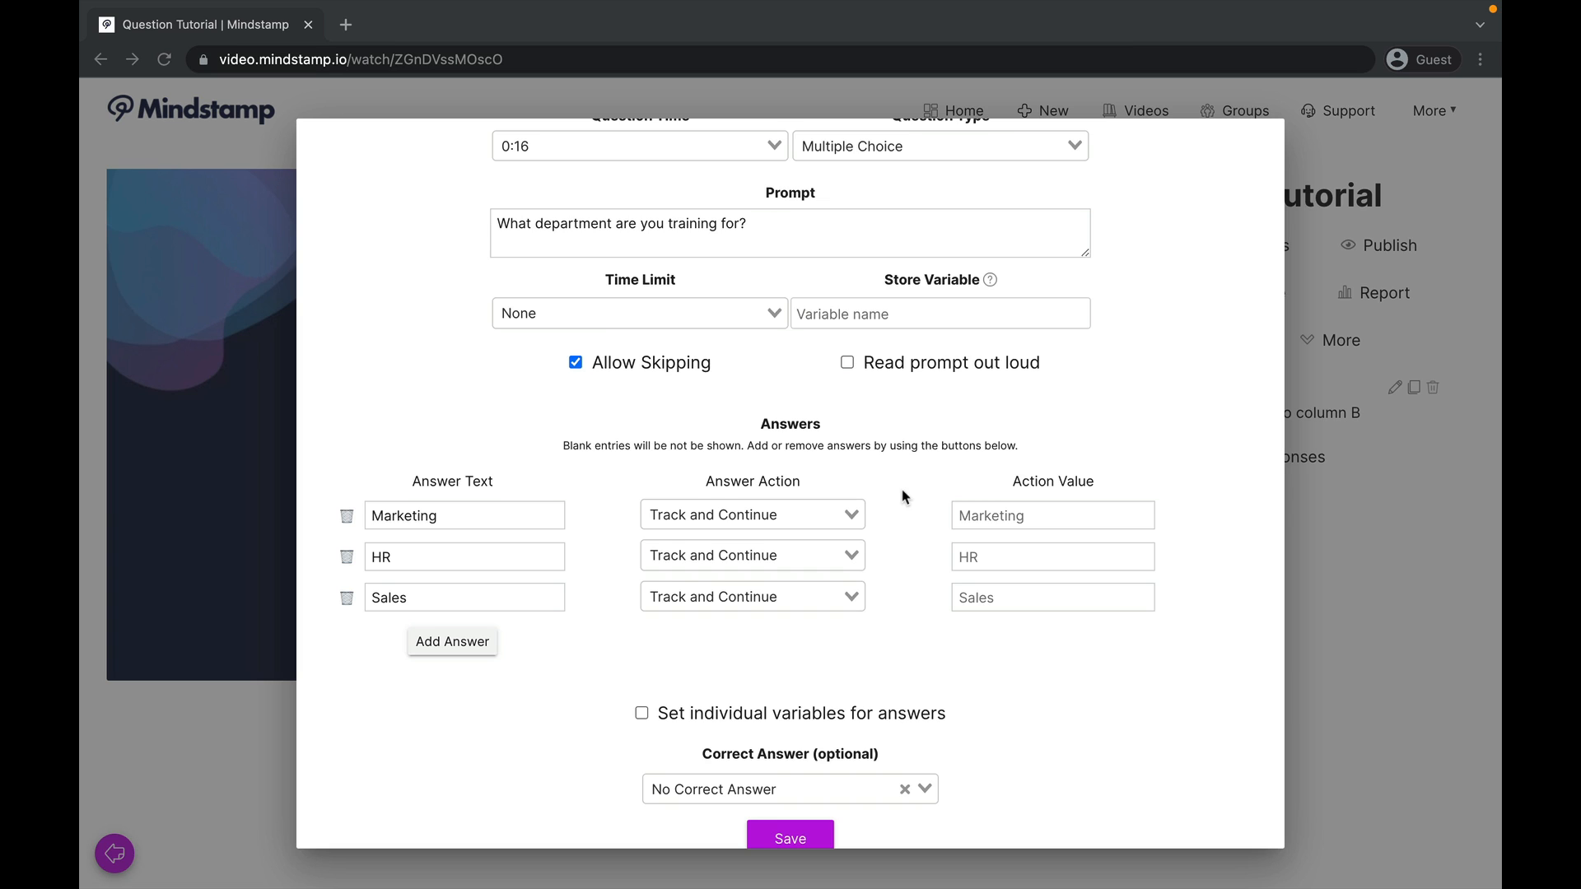
Step: Save the department question and start another one in the same question set
{"action": "scroll", "coordinate": [903, 526], "scroll_direction": "down", "scroll_amount": 2}
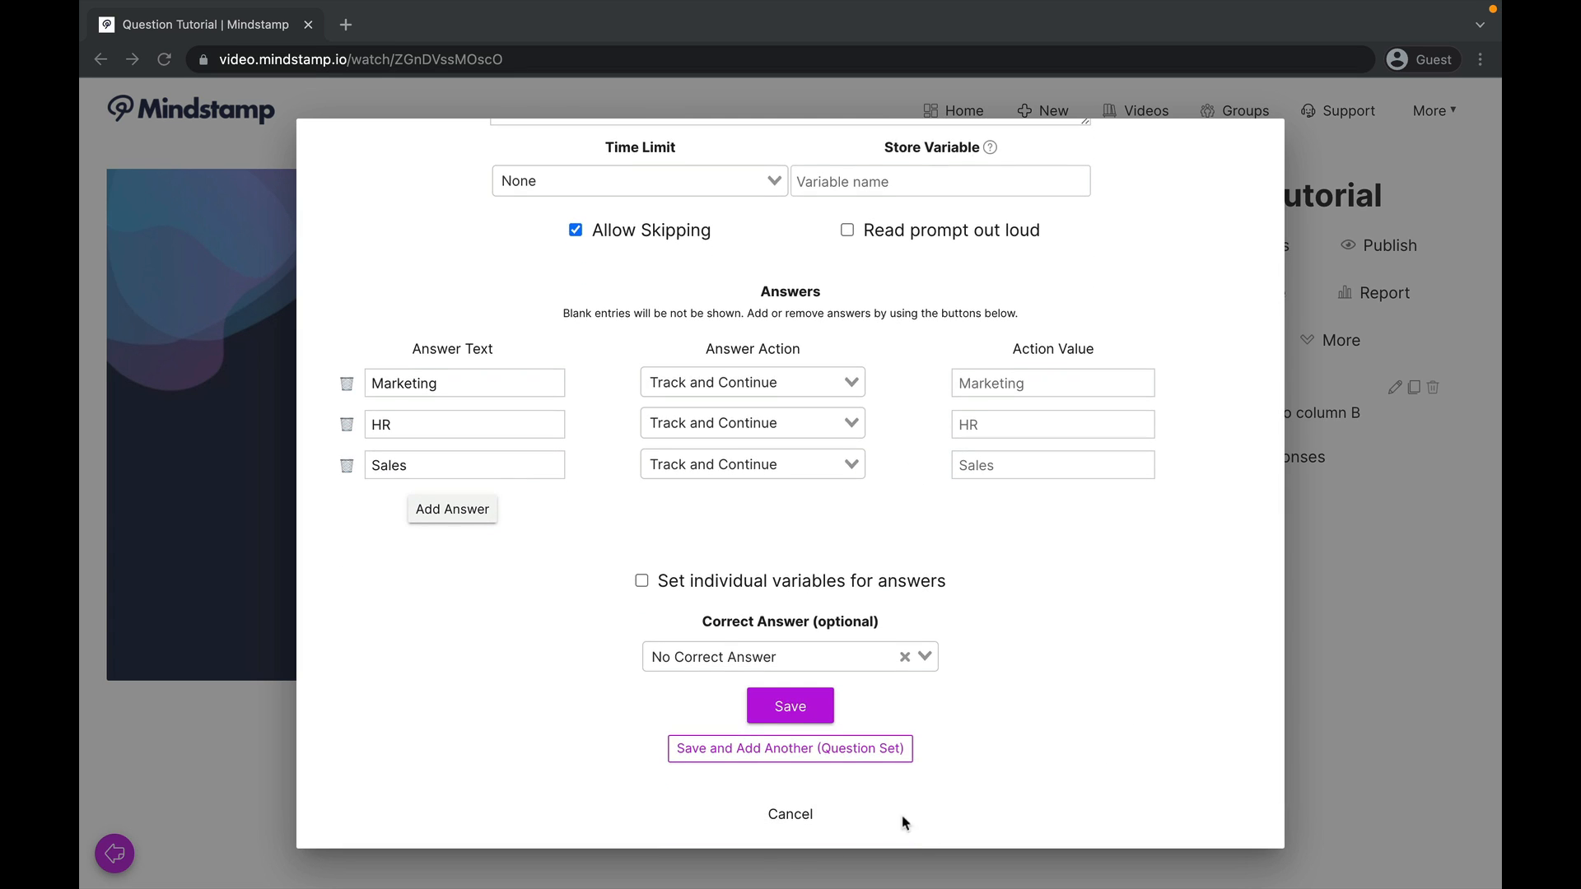
{"action": "left_click", "coordinate": [845, 755]}
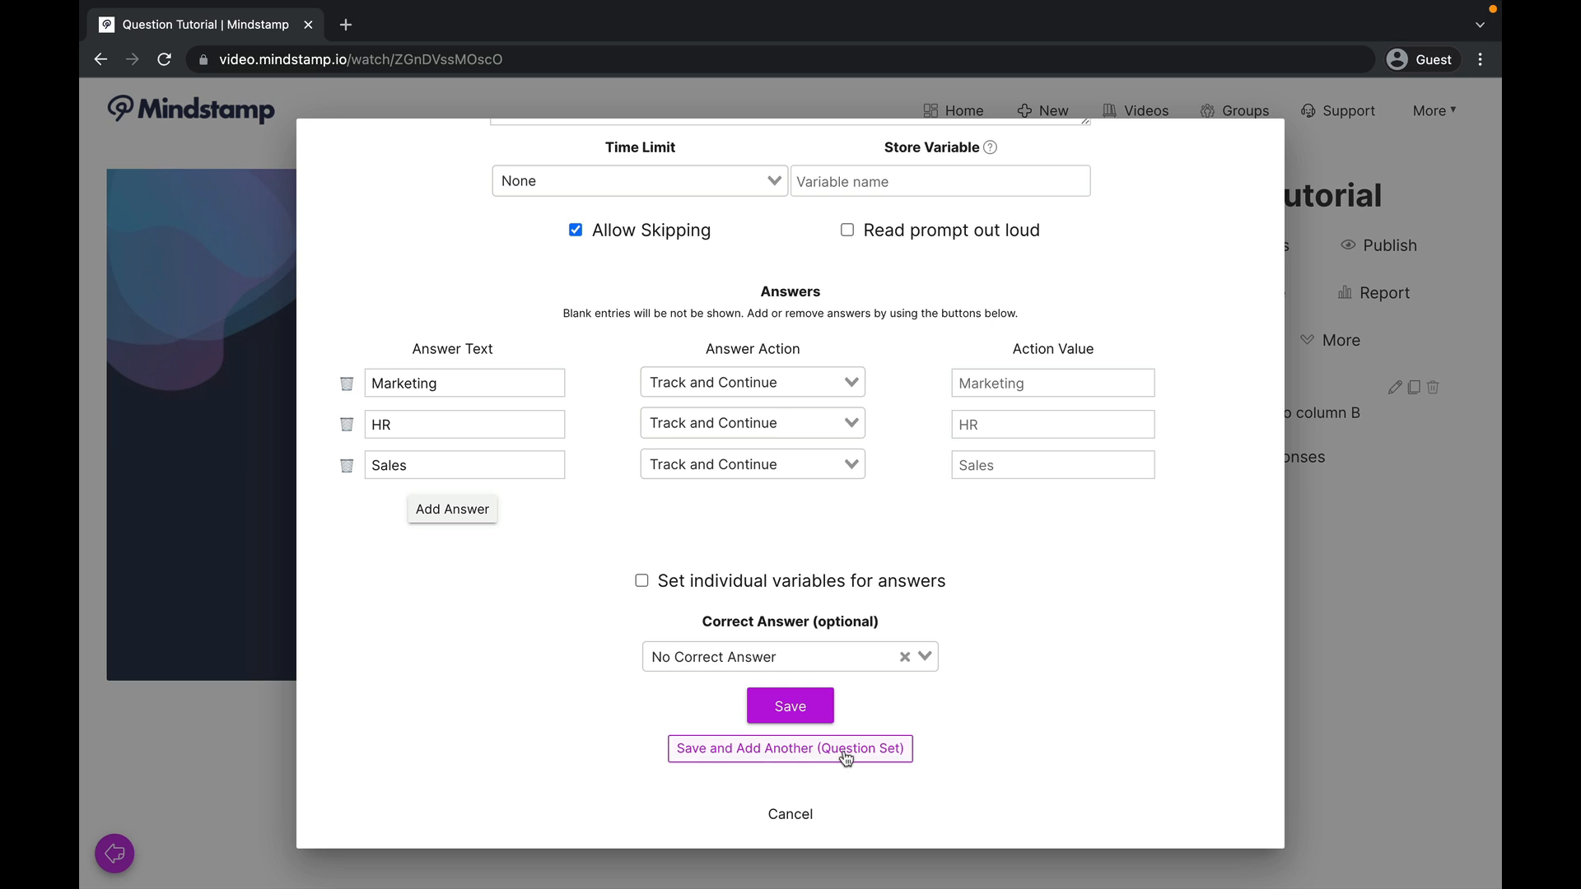
{"action": "left_click", "coordinate": [846, 755]}
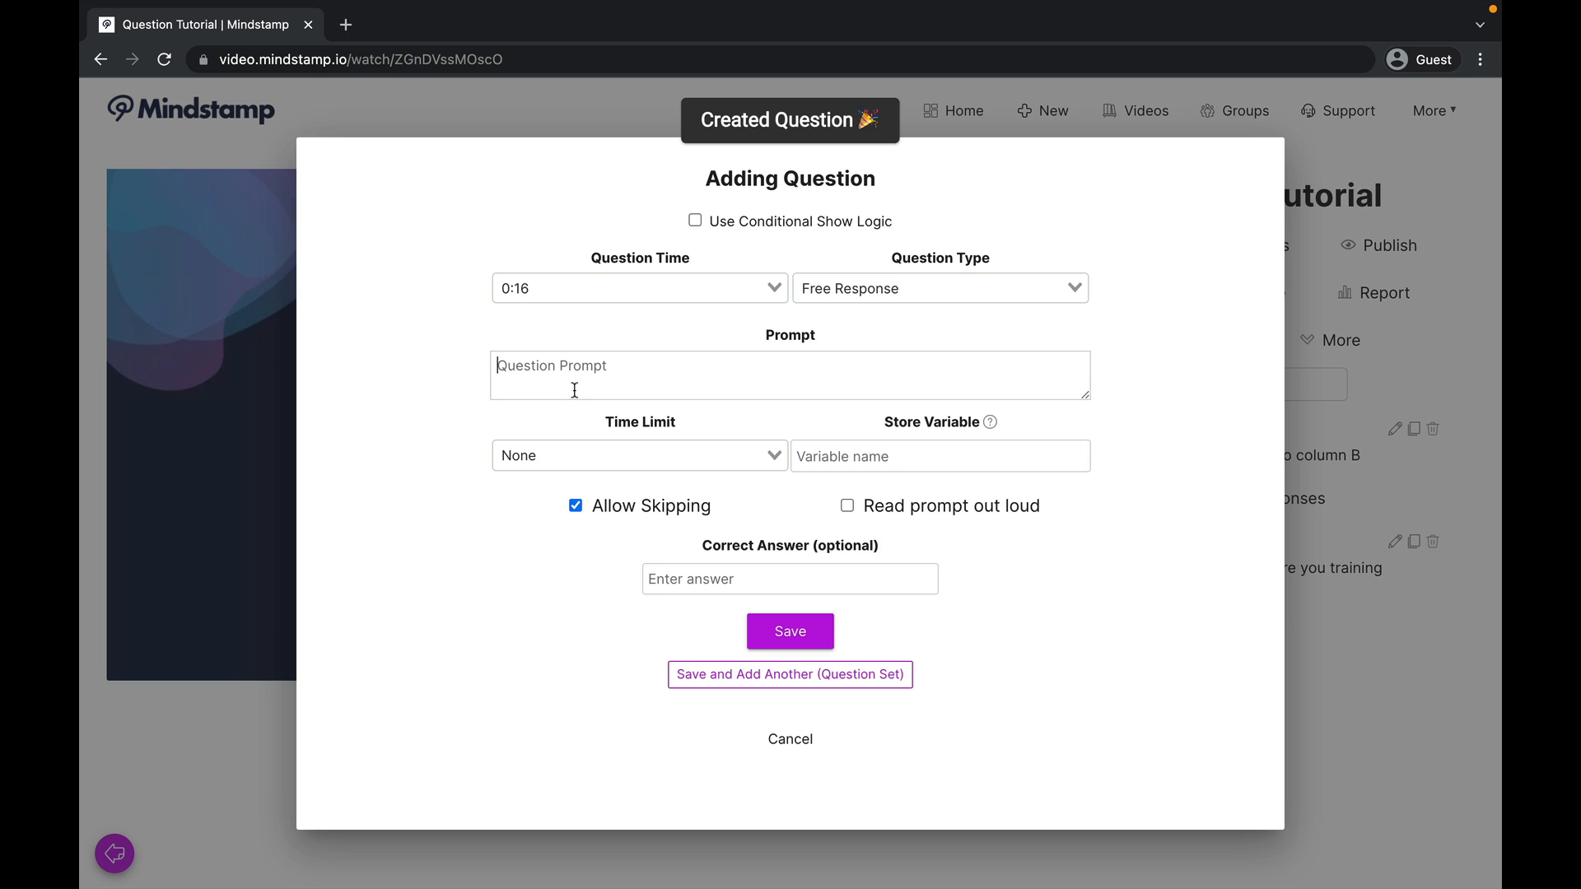
Step: Enter "2+2=?" as the new question's prompt and set its type to Multiple Choice
{"action": "type", "text": "2+2=?"}
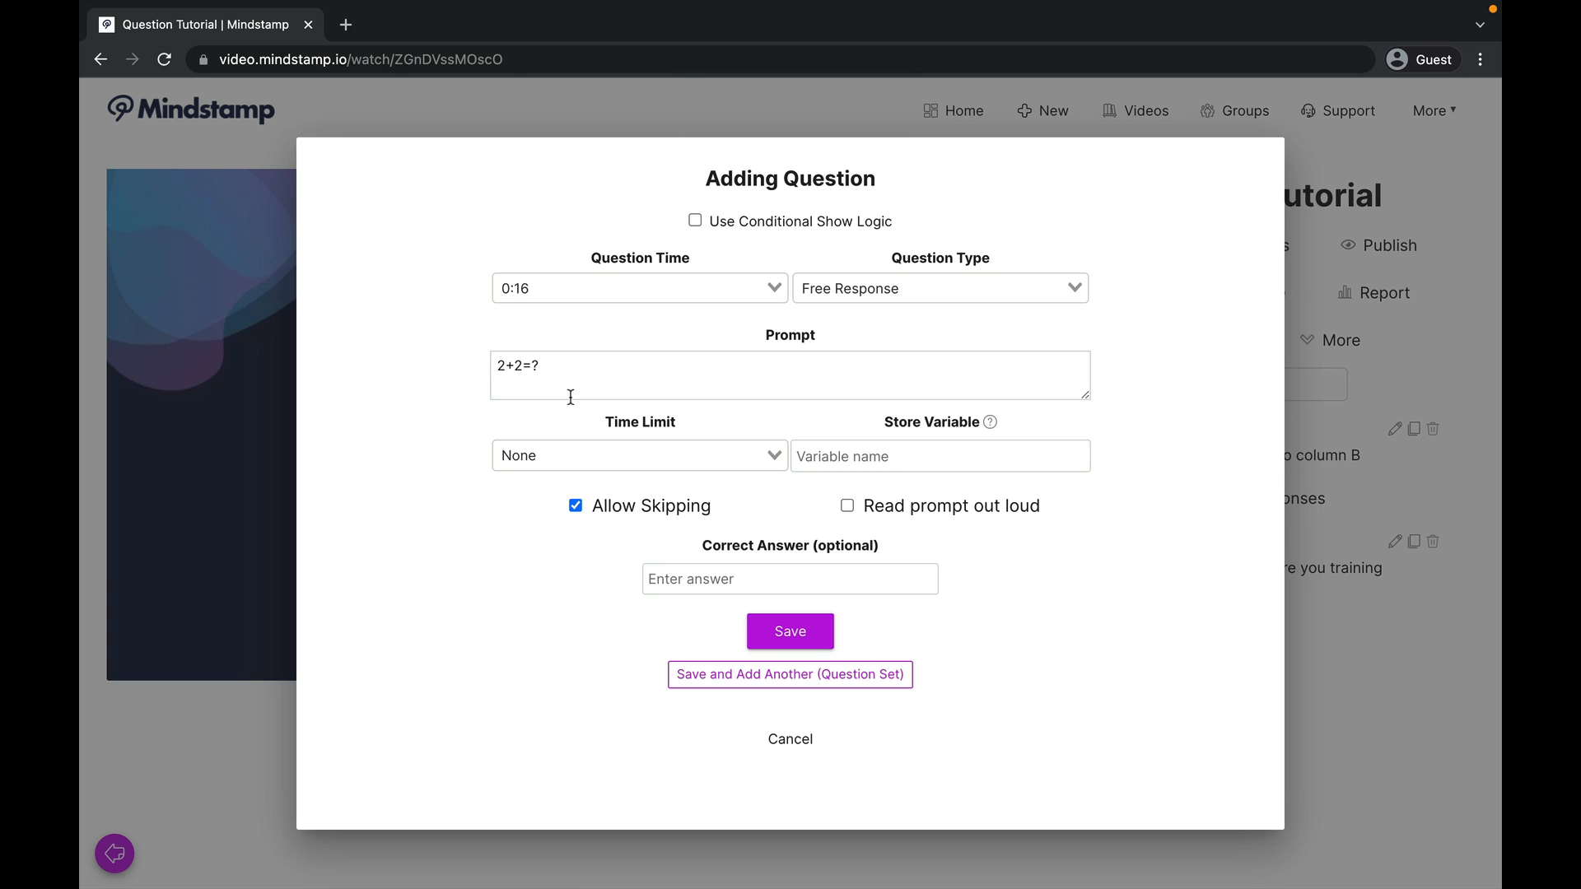
{"action": "left_click", "coordinate": [848, 295]}
{"action": "left_click", "coordinate": [859, 341]}
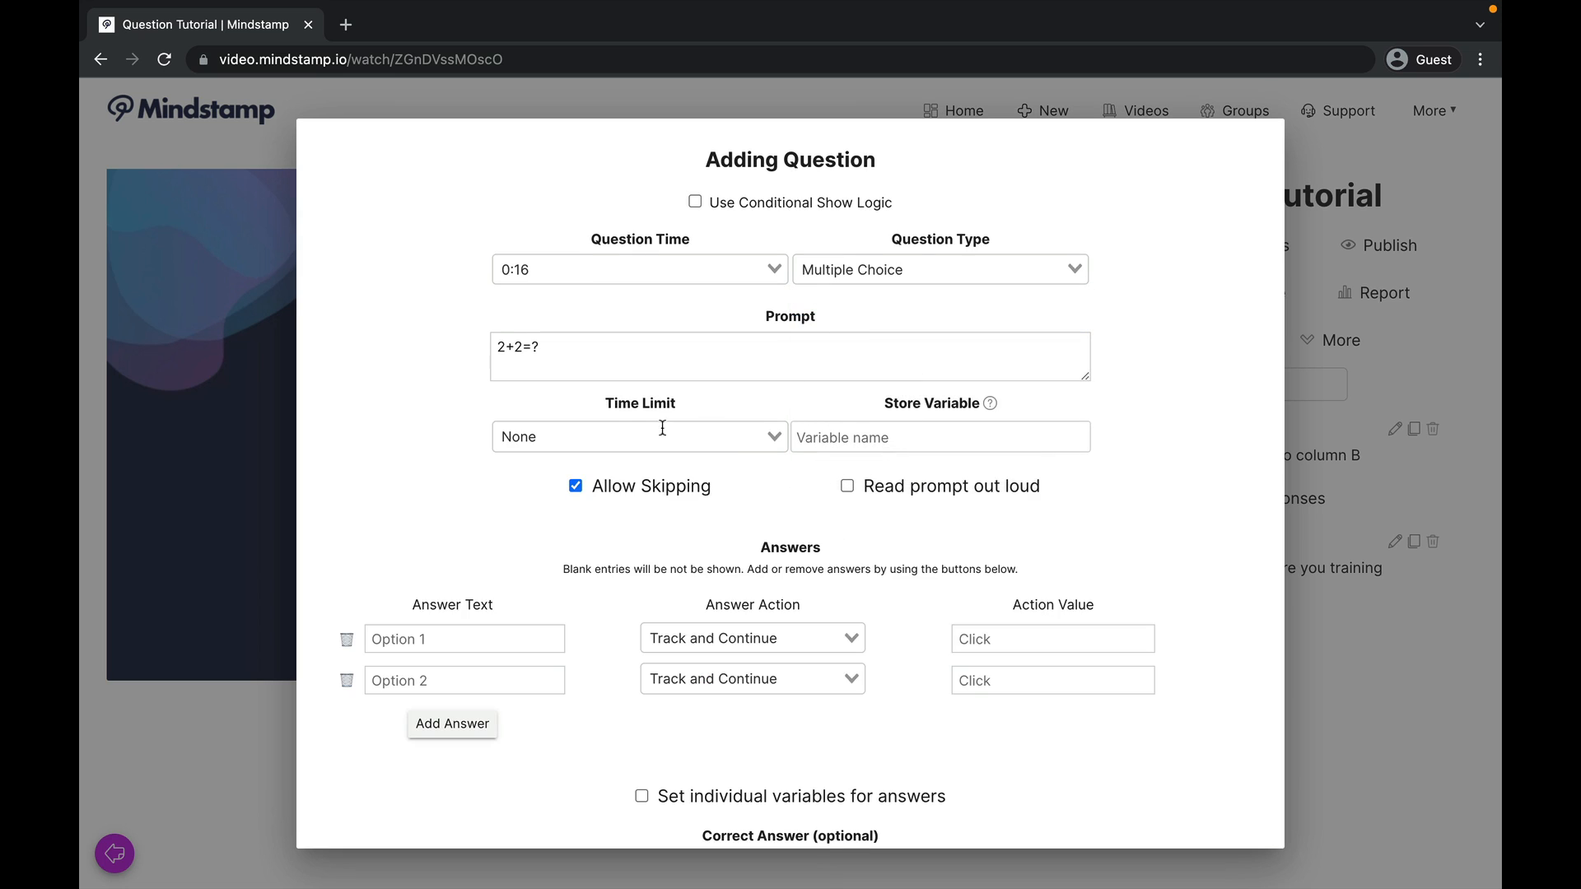
Step: Fill in 2 and 4 as the answers to the 2+2 question and set 4 as the correct answer
{"action": "left_click", "coordinate": [455, 640]}
{"action": "type", "text": "2"}
{"action": "left_click", "coordinate": [454, 680]}
{"action": "type", "text": "4"}
{"action": "scroll", "coordinate": [667, 630], "scroll_direction": "down", "scroll_amount": 5}
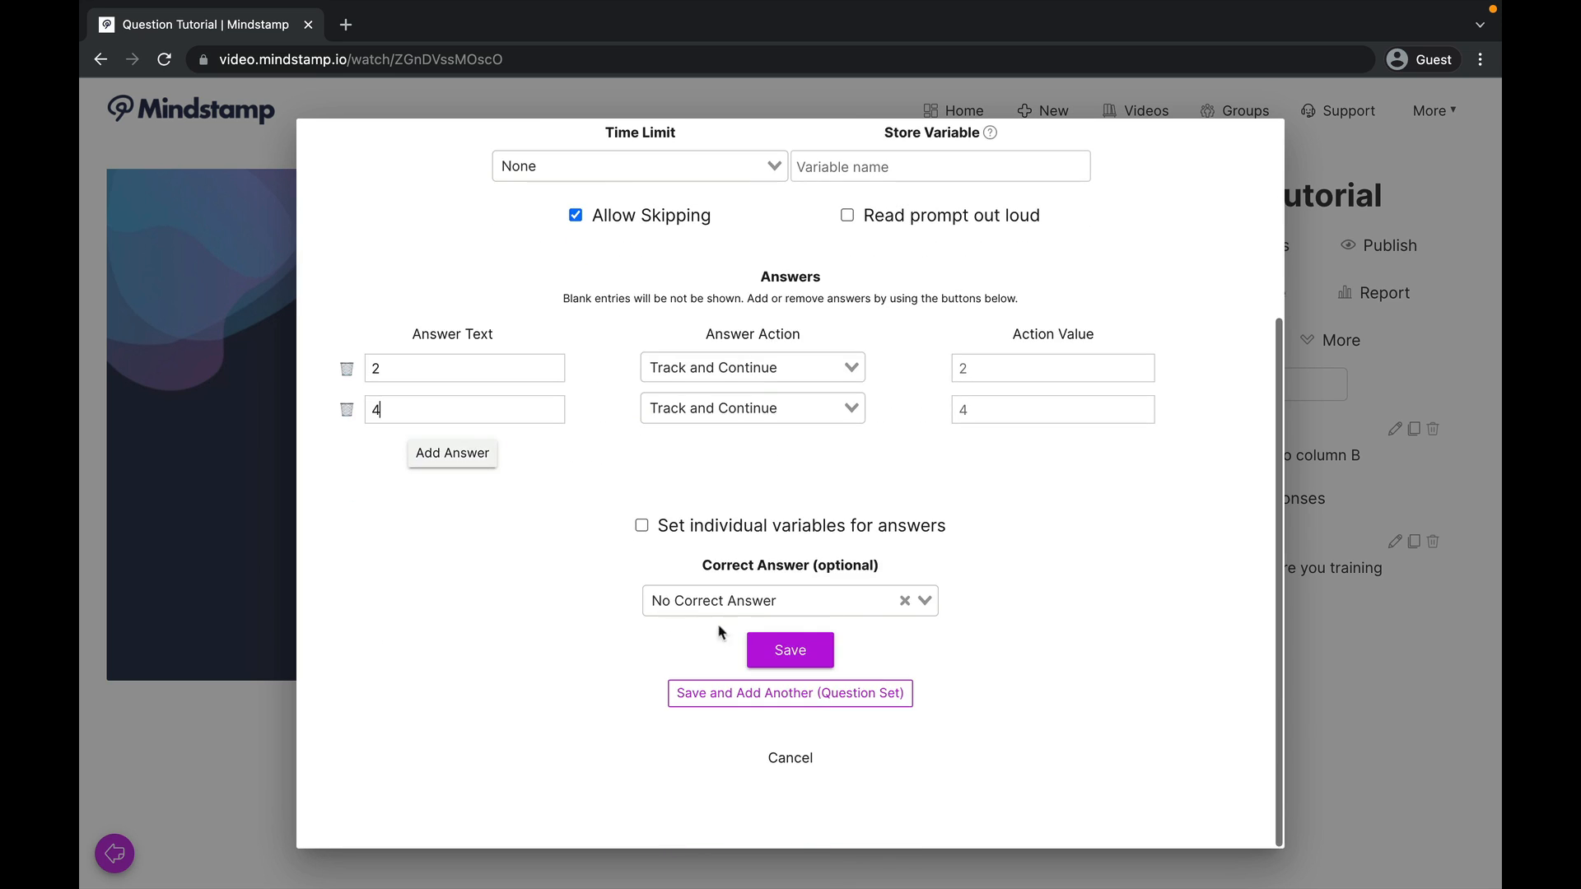
{"action": "left_click", "coordinate": [925, 602]}
{"action": "left_click", "coordinate": [853, 680]}
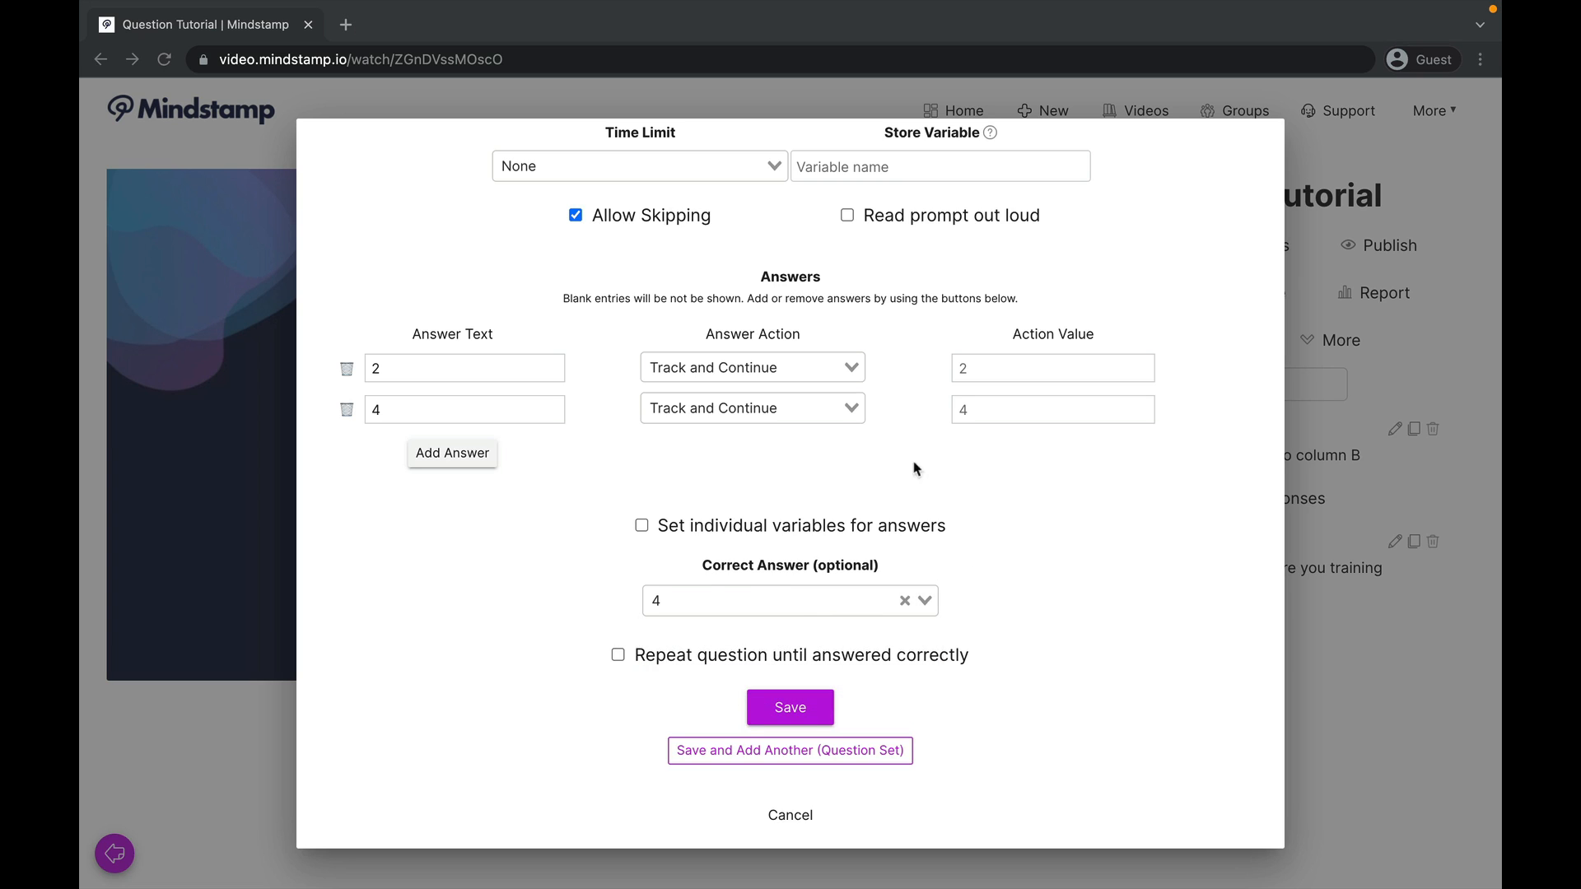
Step: Review the answer actions available for answer 2, keeping Track and Continue
{"action": "left_click", "coordinate": [852, 368]}
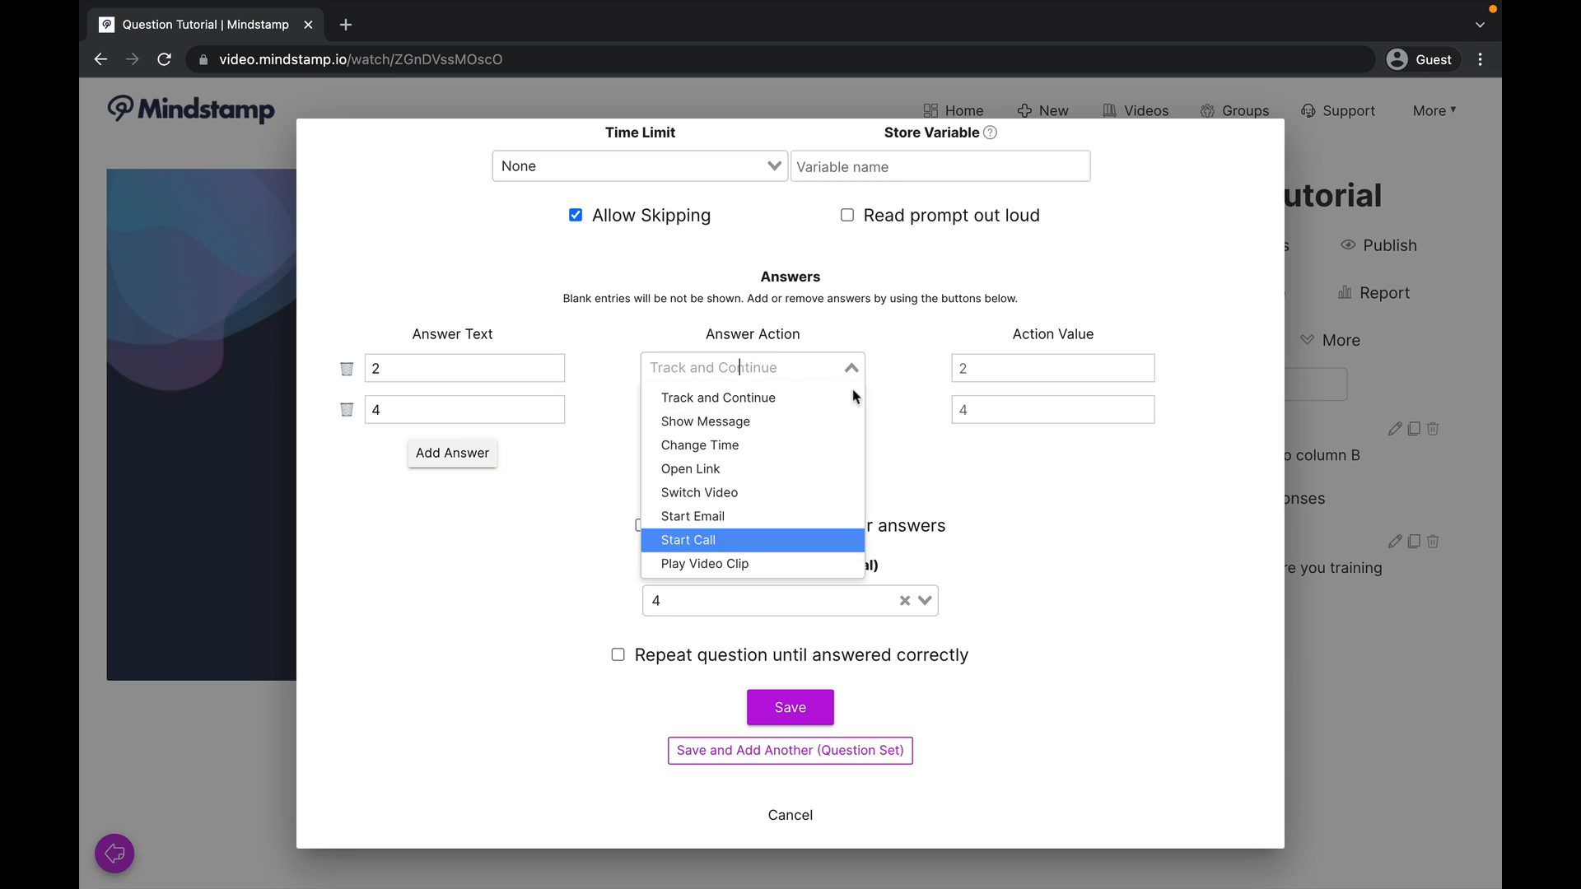
{"action": "scroll", "coordinate": [803, 548], "scroll_direction": "down", "scroll_amount": 1}
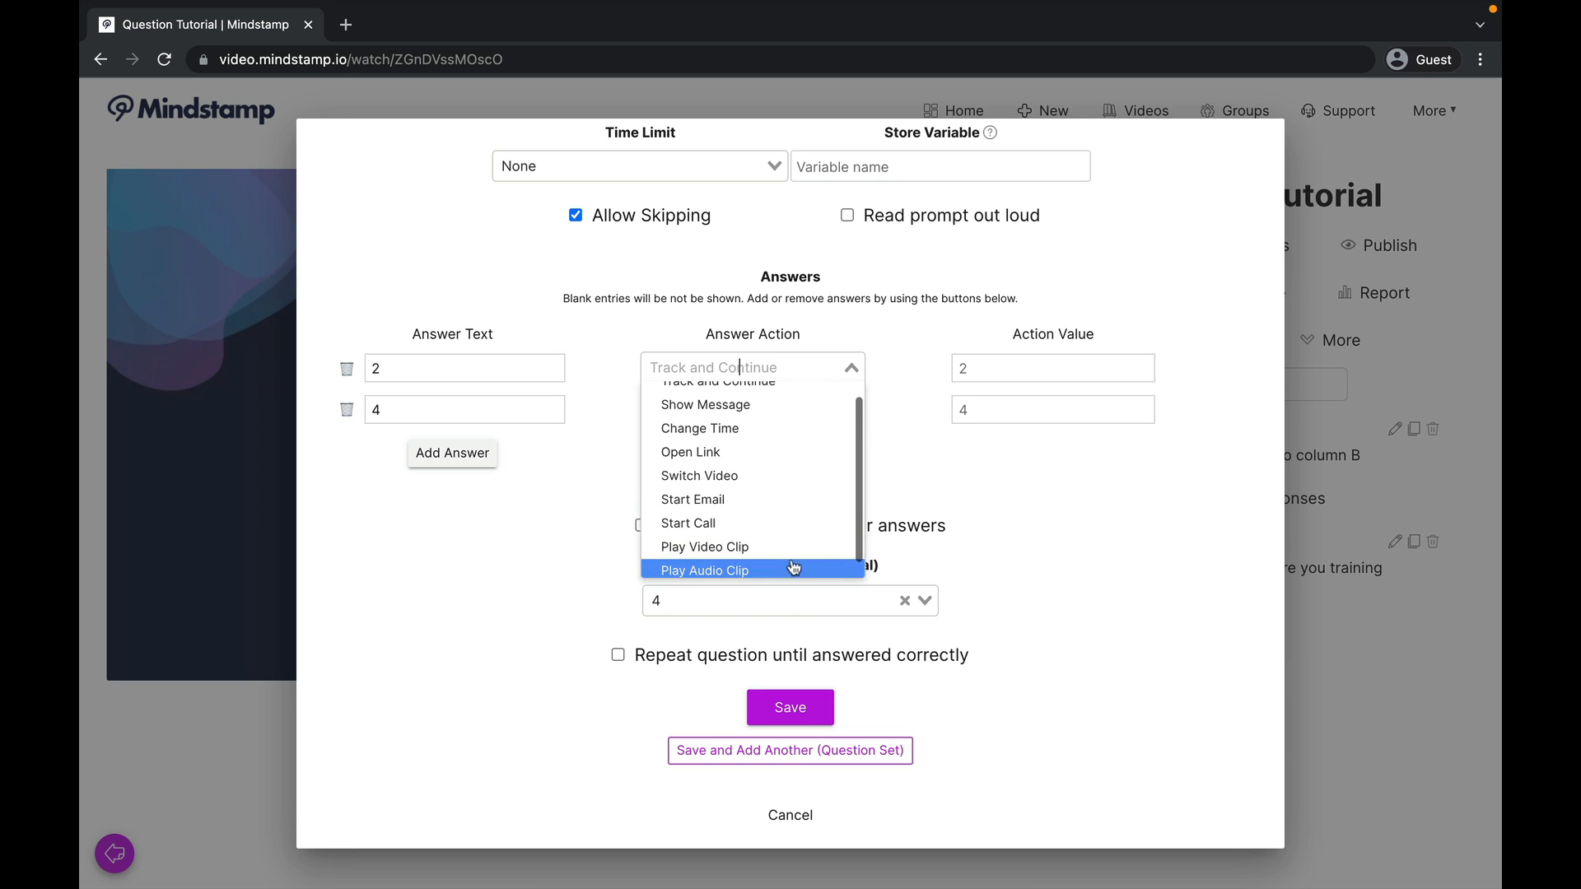
{"action": "left_click", "coordinate": [901, 372]}
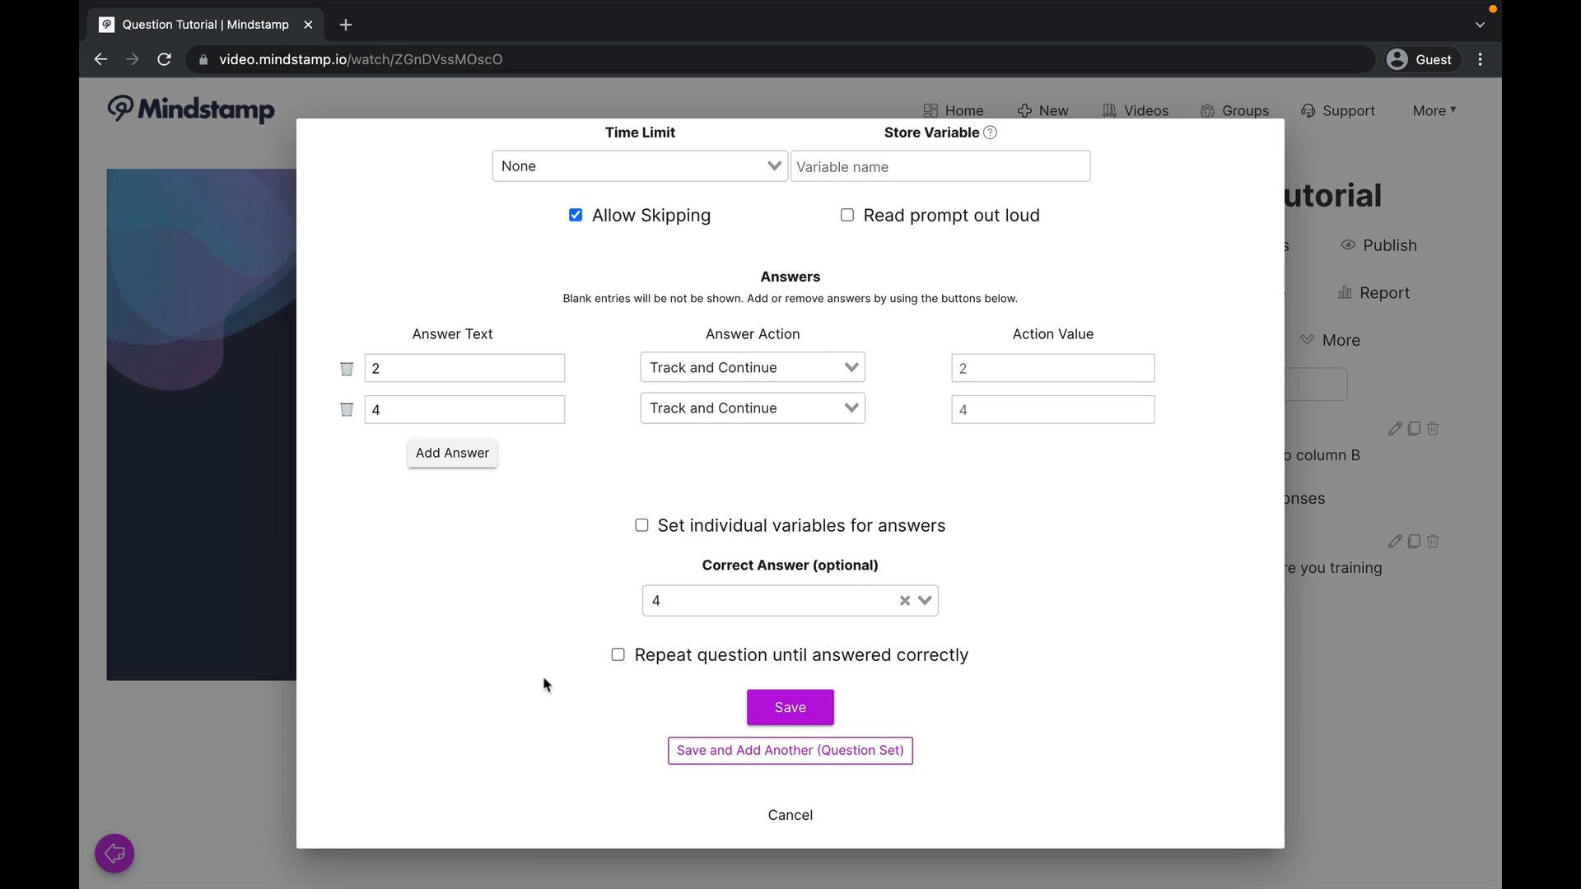
Step: Enable repeating the question until answered correctly, and try the Change Time action on answer 2 before restoring Track and Continue
{"action": "left_click", "coordinate": [618, 657]}
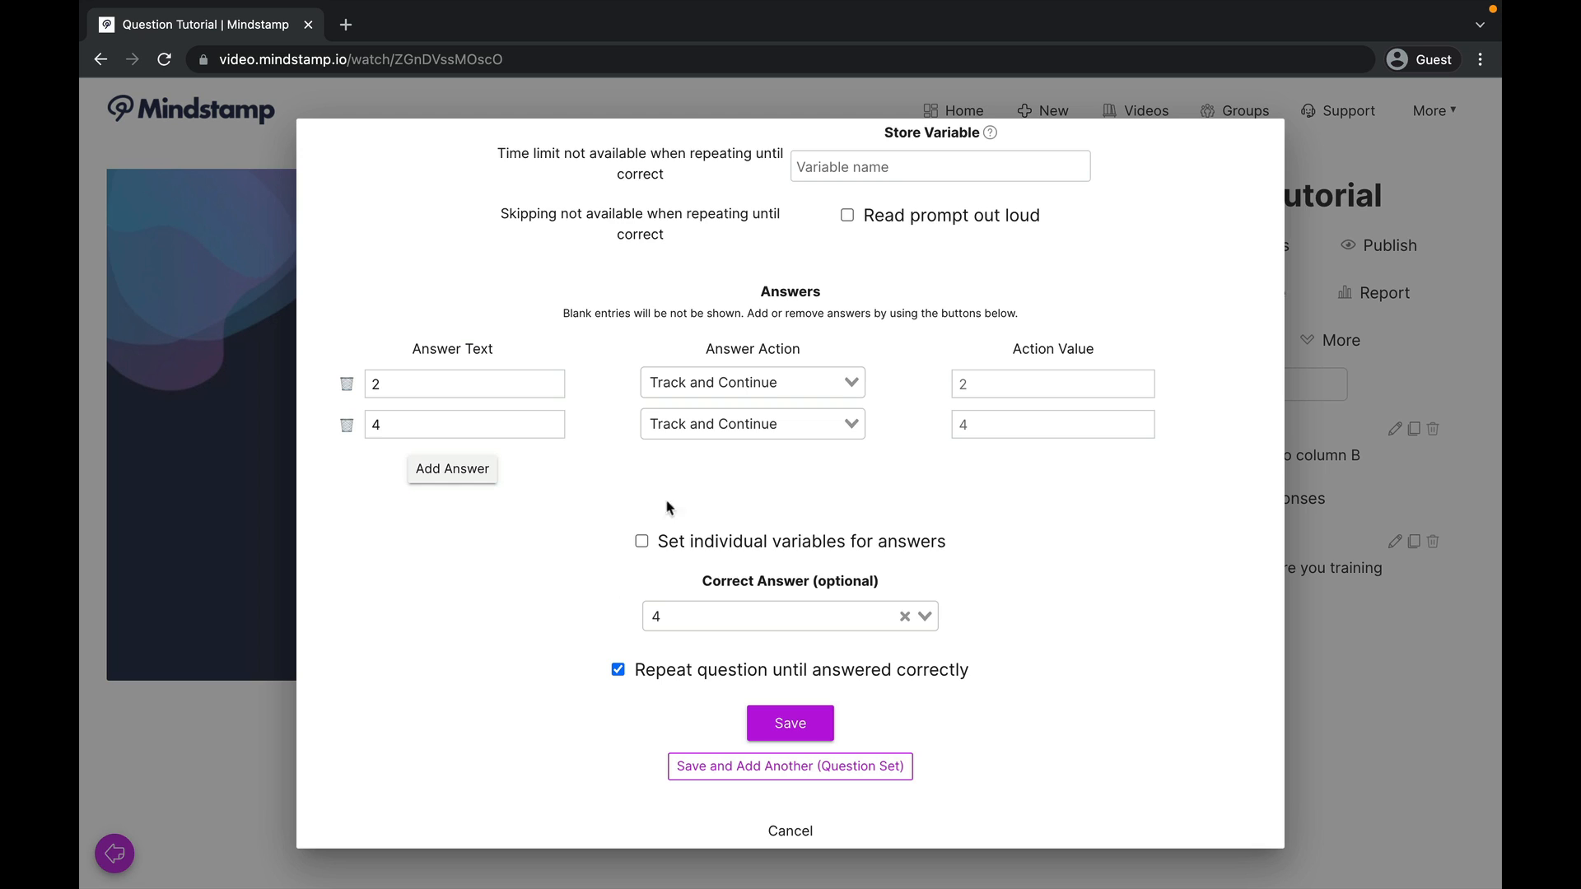
{"action": "left_click", "coordinate": [844, 382]}
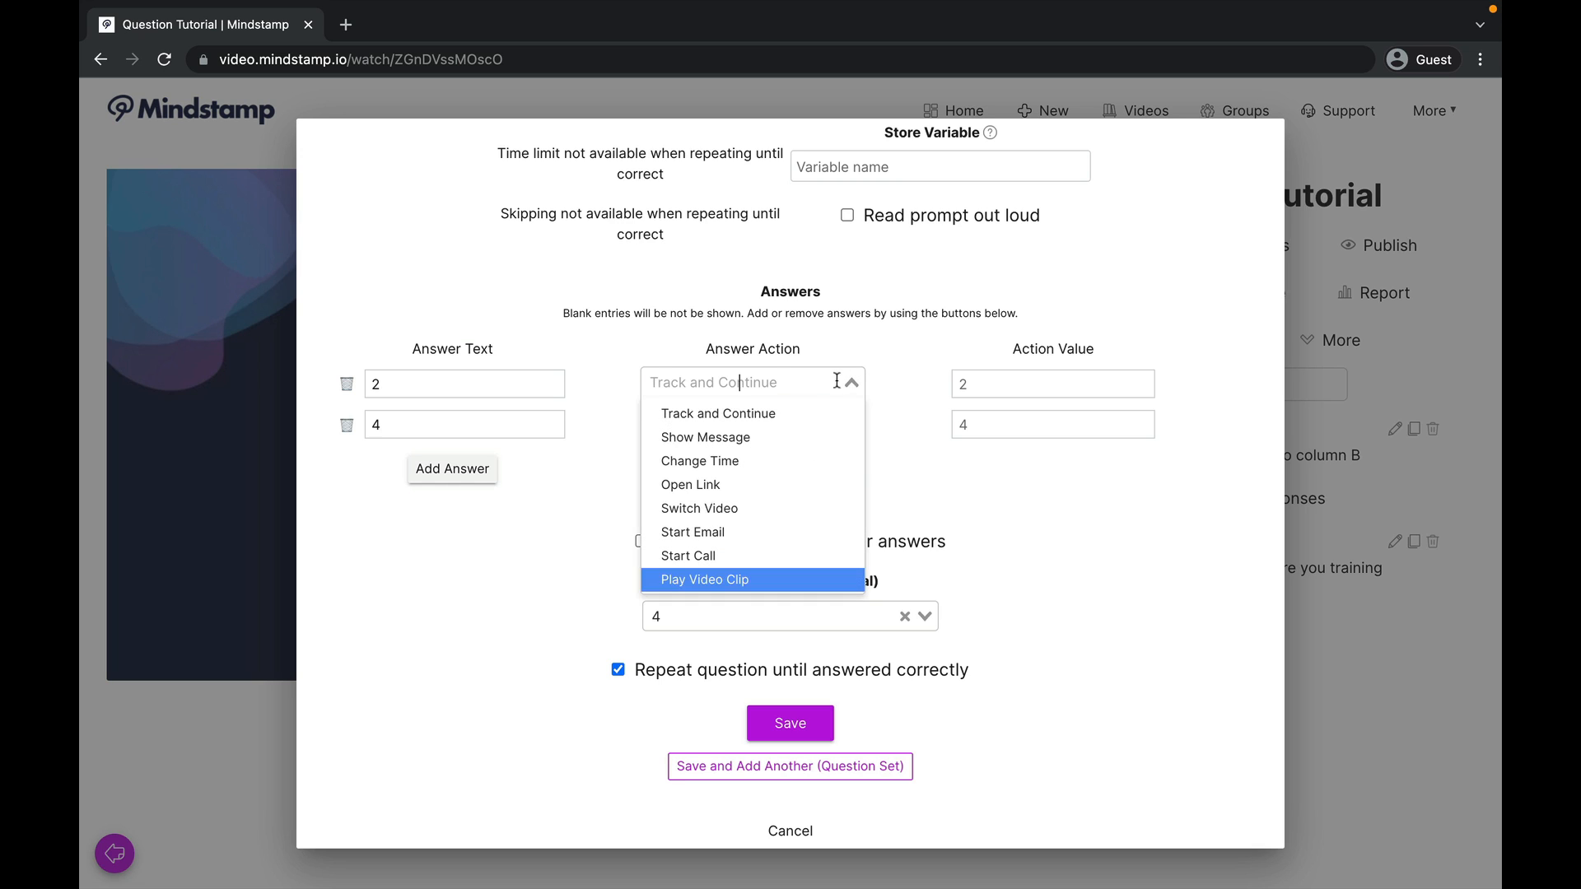
{"action": "left_click", "coordinate": [785, 461]}
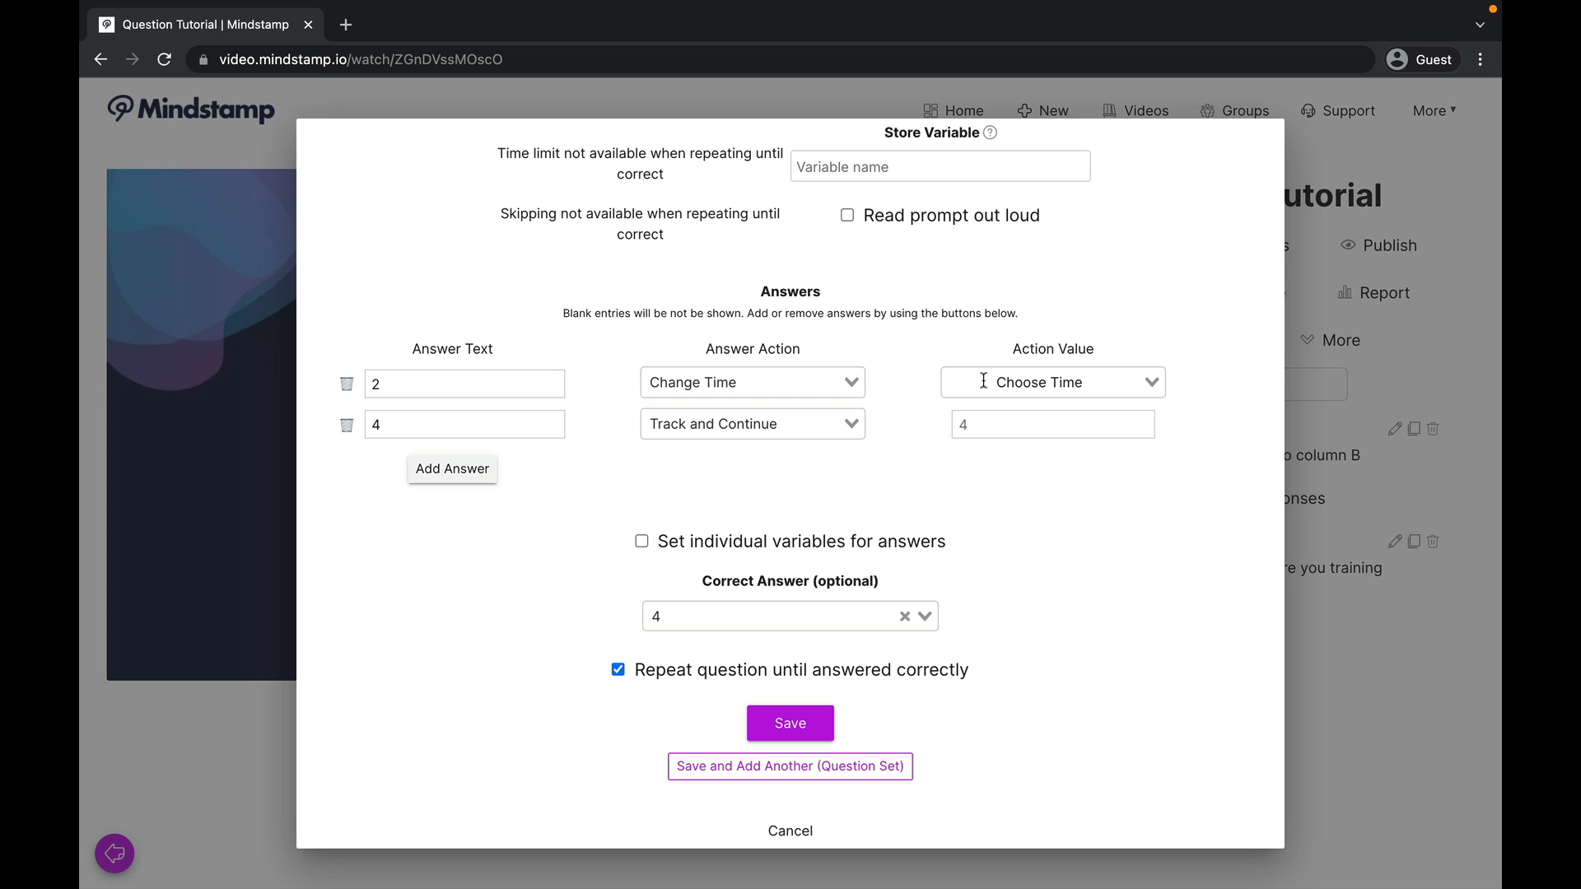
{"action": "left_click", "coordinate": [840, 381]}
{"action": "left_click", "coordinate": [836, 416]}
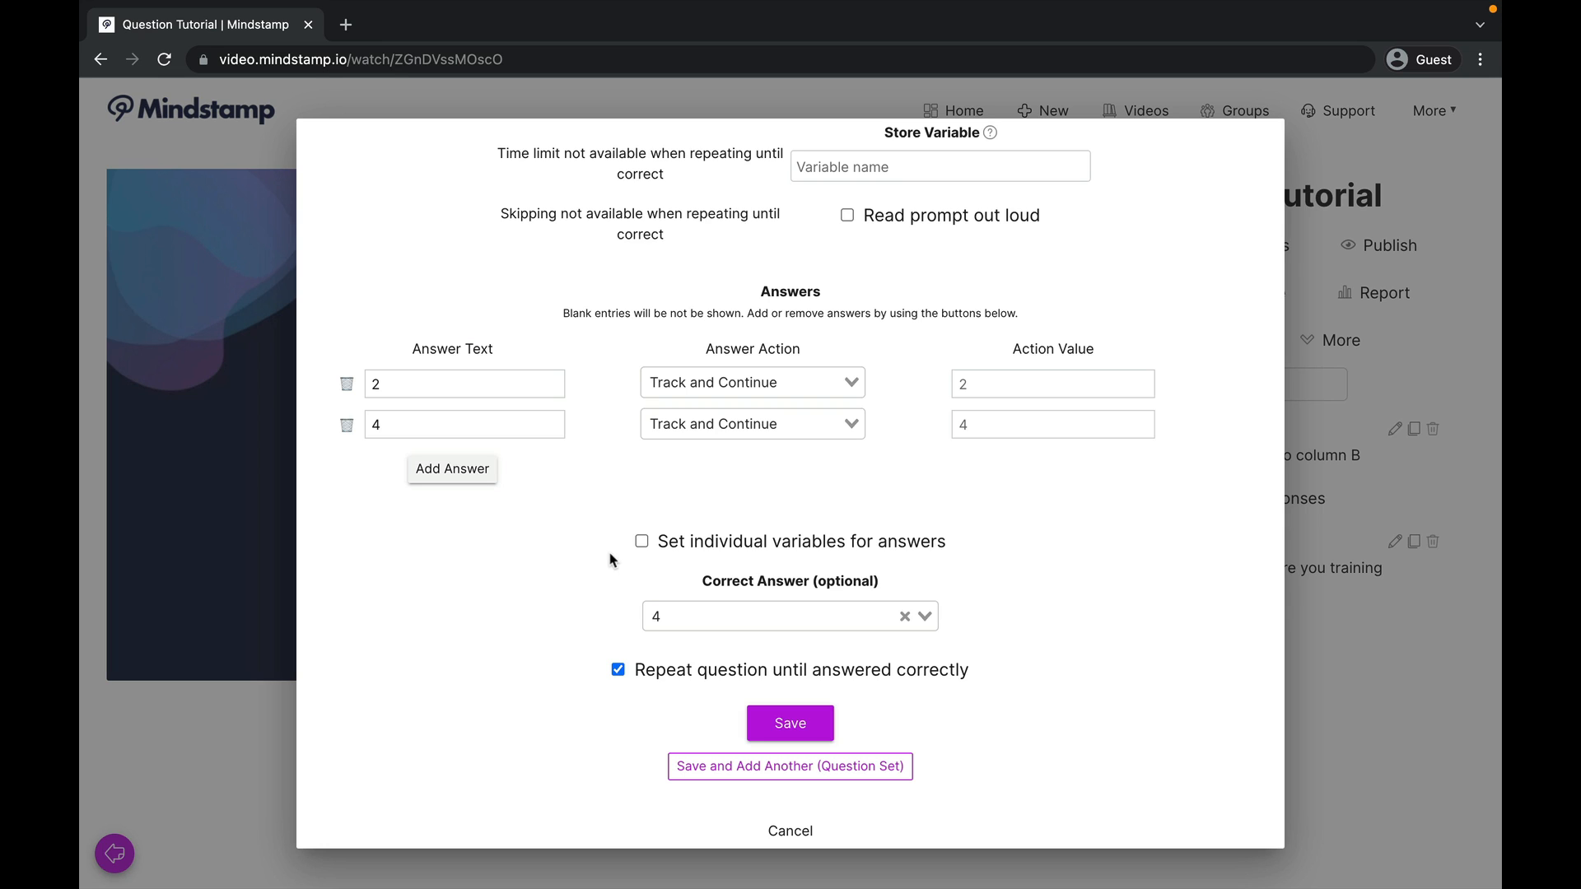
Step: Disable repeating the question until answered correctly and discard the additional unsaved question
{"action": "scroll", "coordinate": [619, 620], "scroll_direction": "down", "scroll_amount": 1}
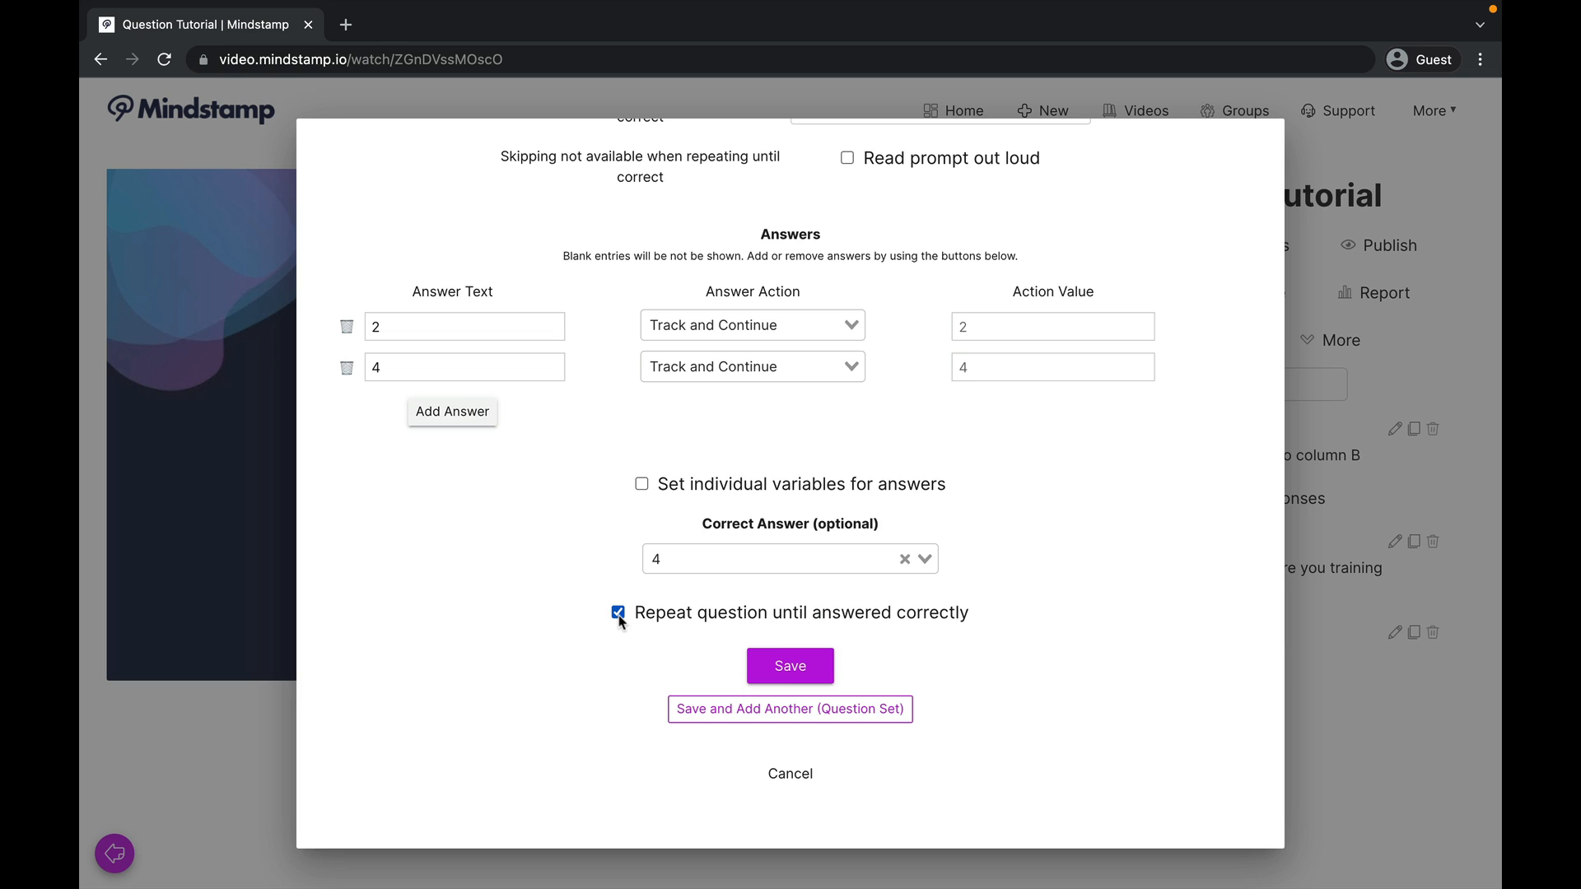
{"action": "left_click", "coordinate": [619, 613]}
{"action": "left_click", "coordinate": [789, 758]}
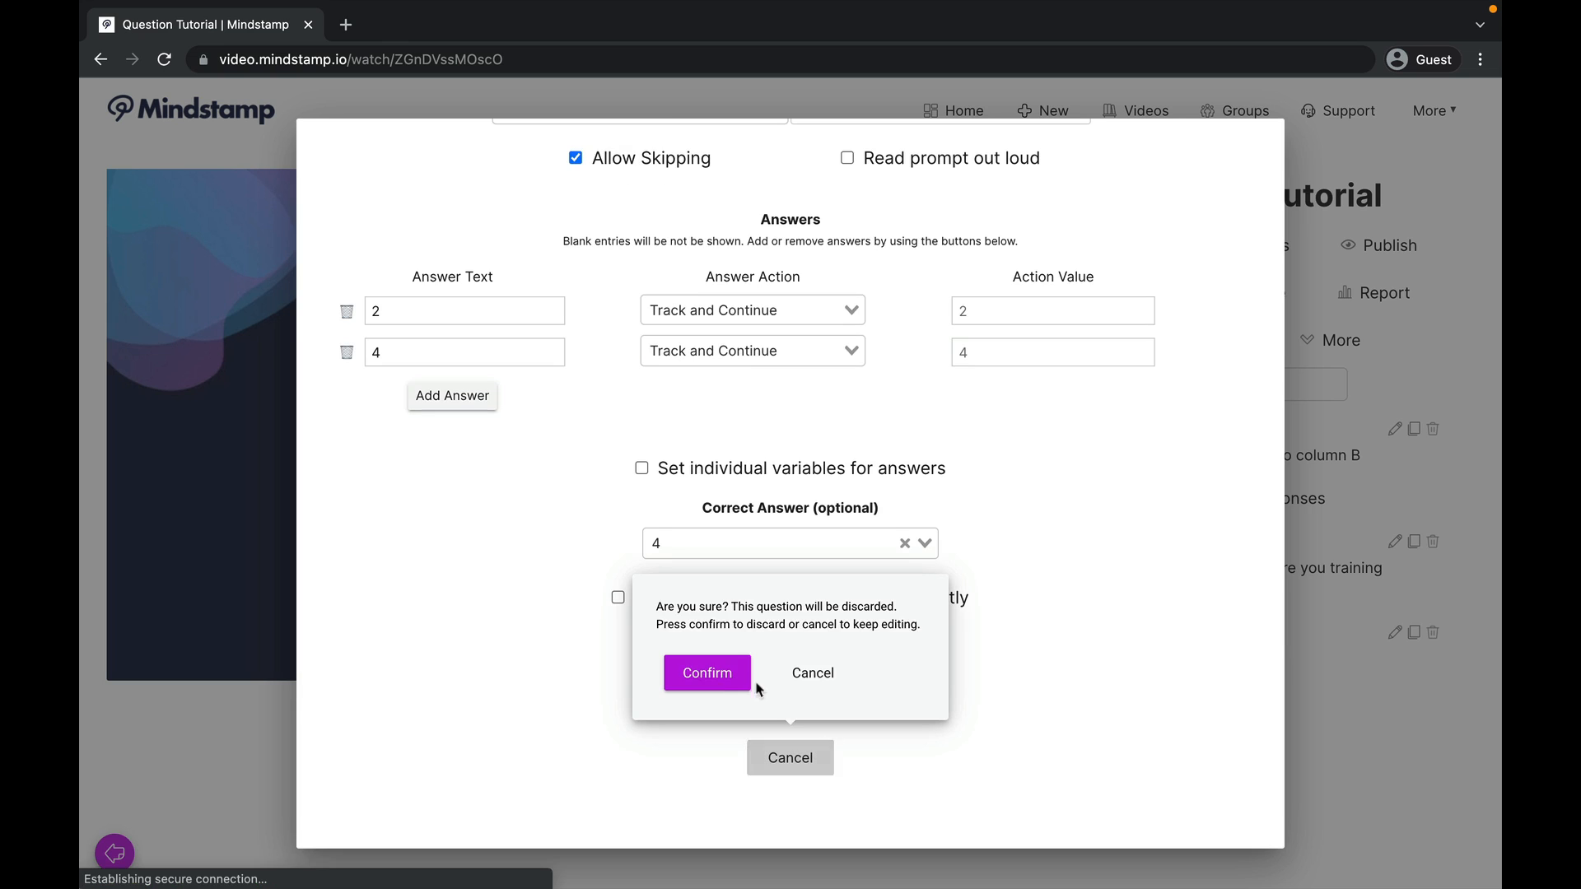
{"action": "left_click", "coordinate": [710, 676]}
Step: Play the video from 0:15 to test the question set, answering Marketing and 4, and pause it after continuing
{"action": "left_click", "coordinate": [468, 613]}
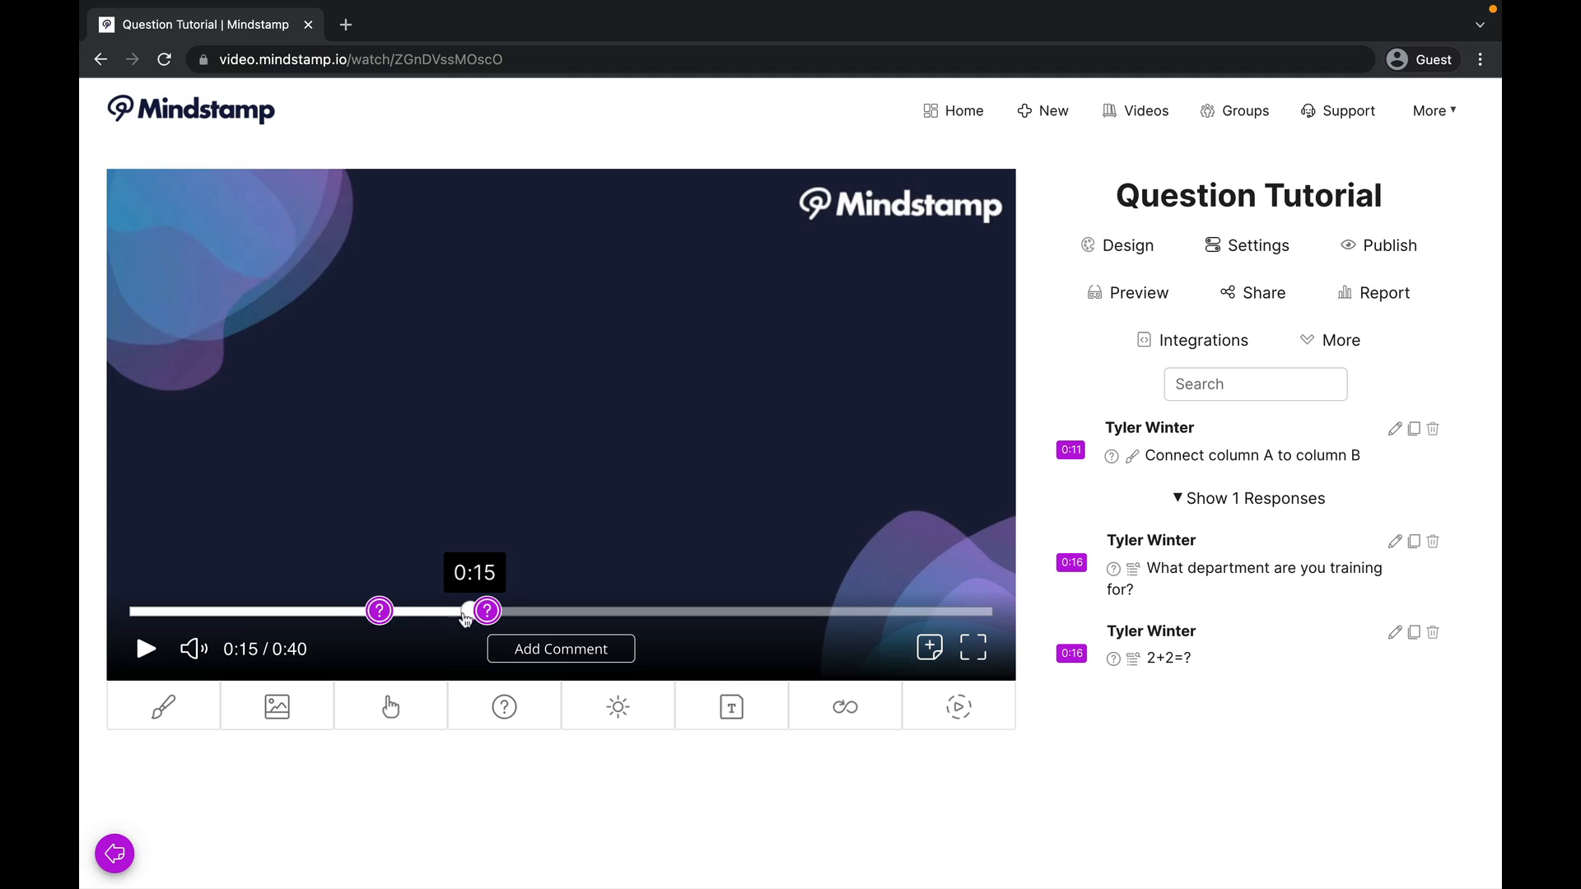
{"action": "left_click", "coordinate": [146, 649]}
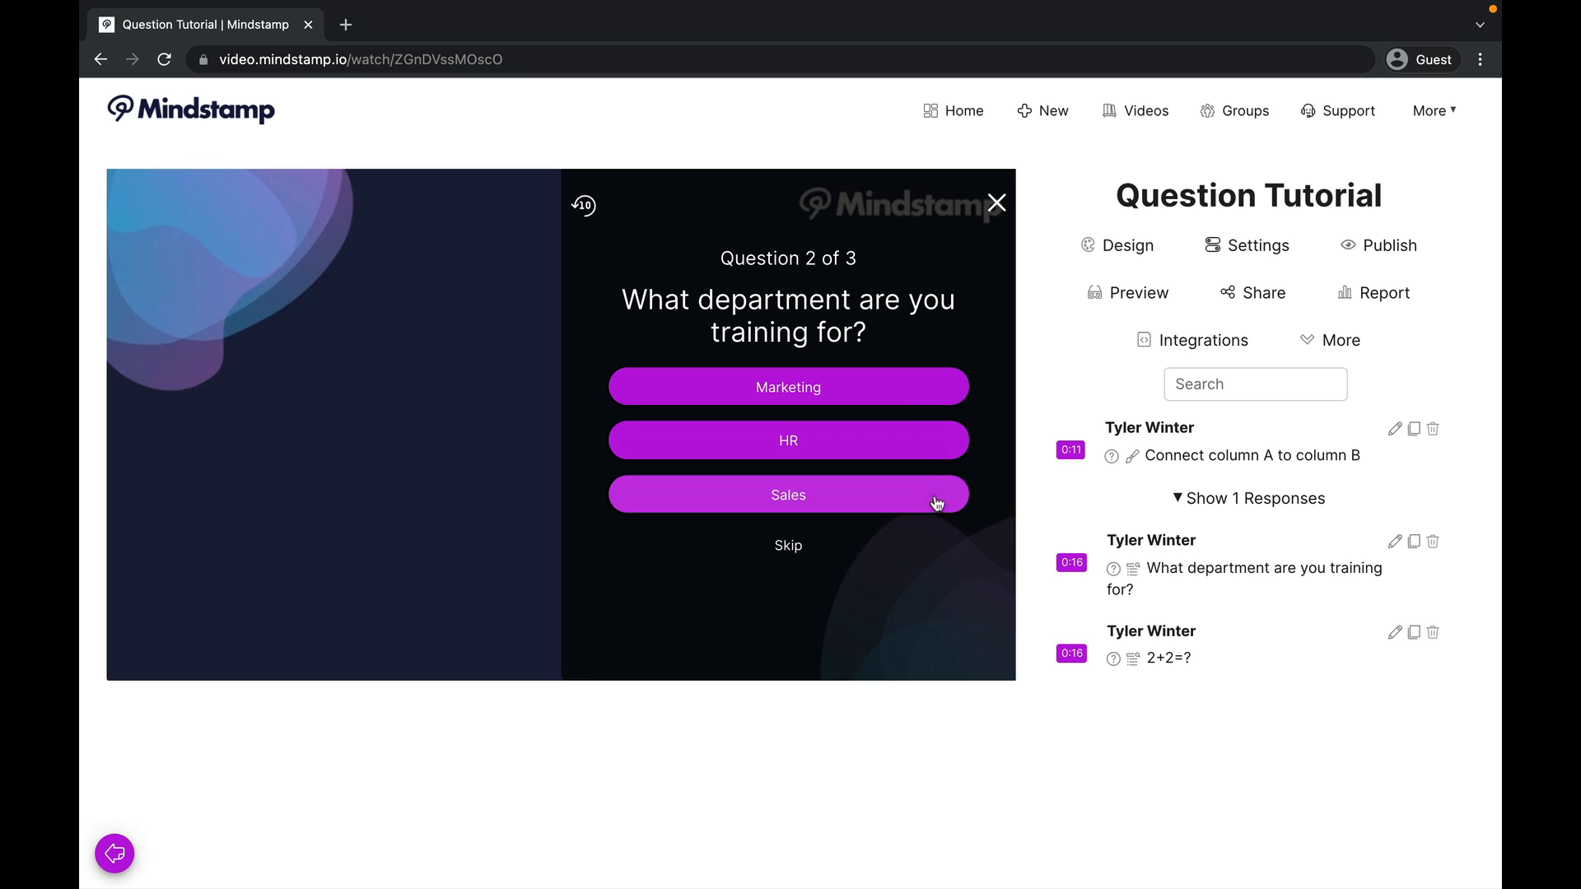
{"action": "left_click", "coordinate": [902, 388]}
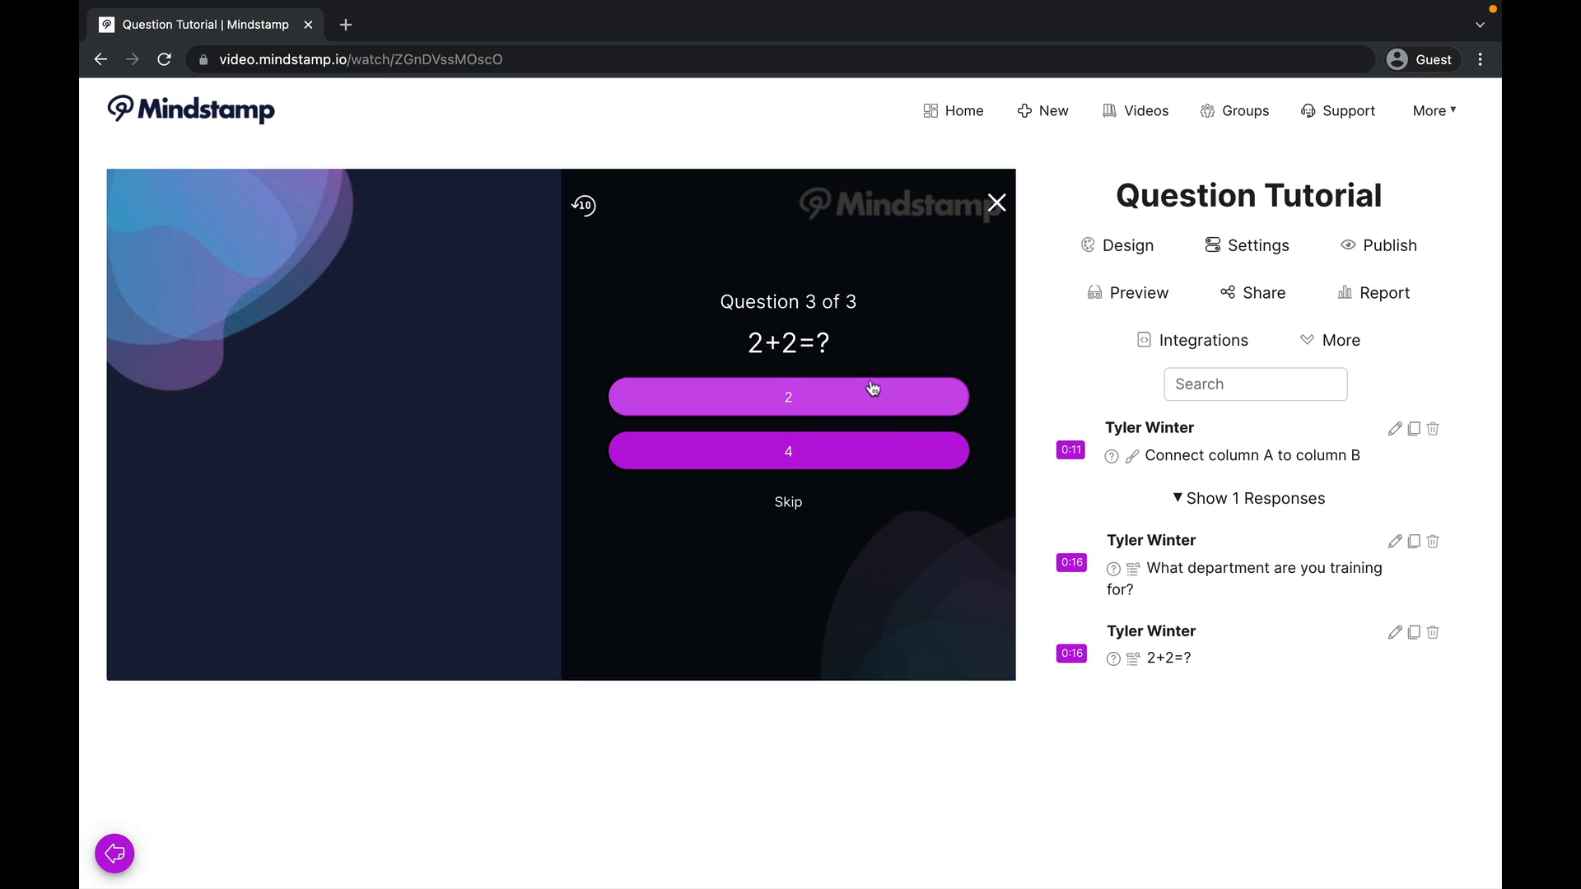
{"action": "left_click", "coordinate": [882, 453]}
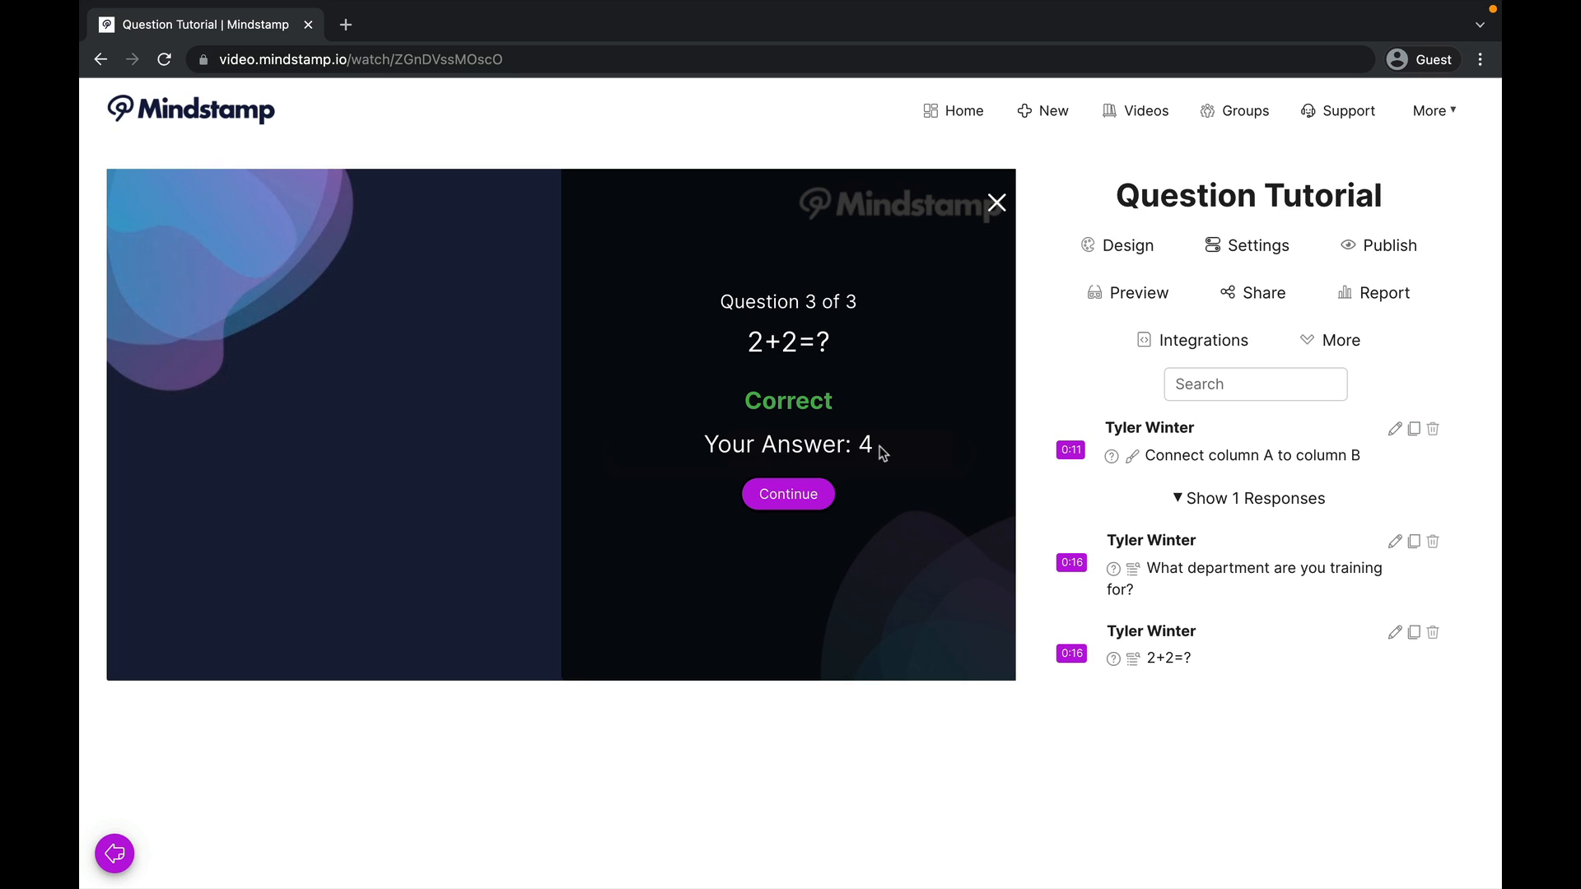
{"action": "left_click", "coordinate": [824, 493]}
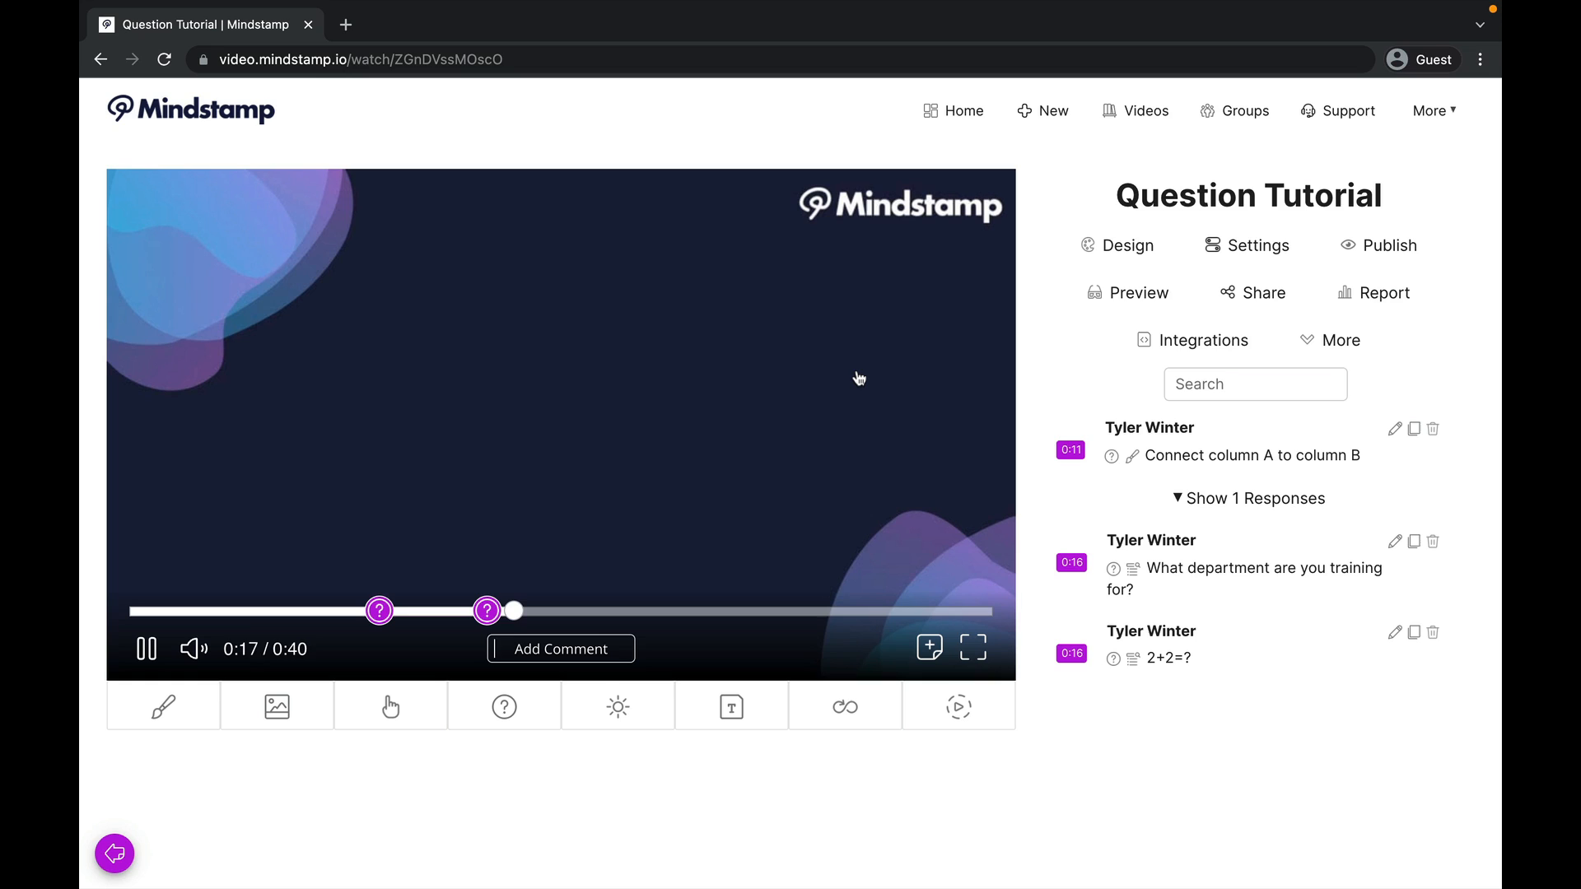
{"action": "left_click", "coordinate": [861, 378]}
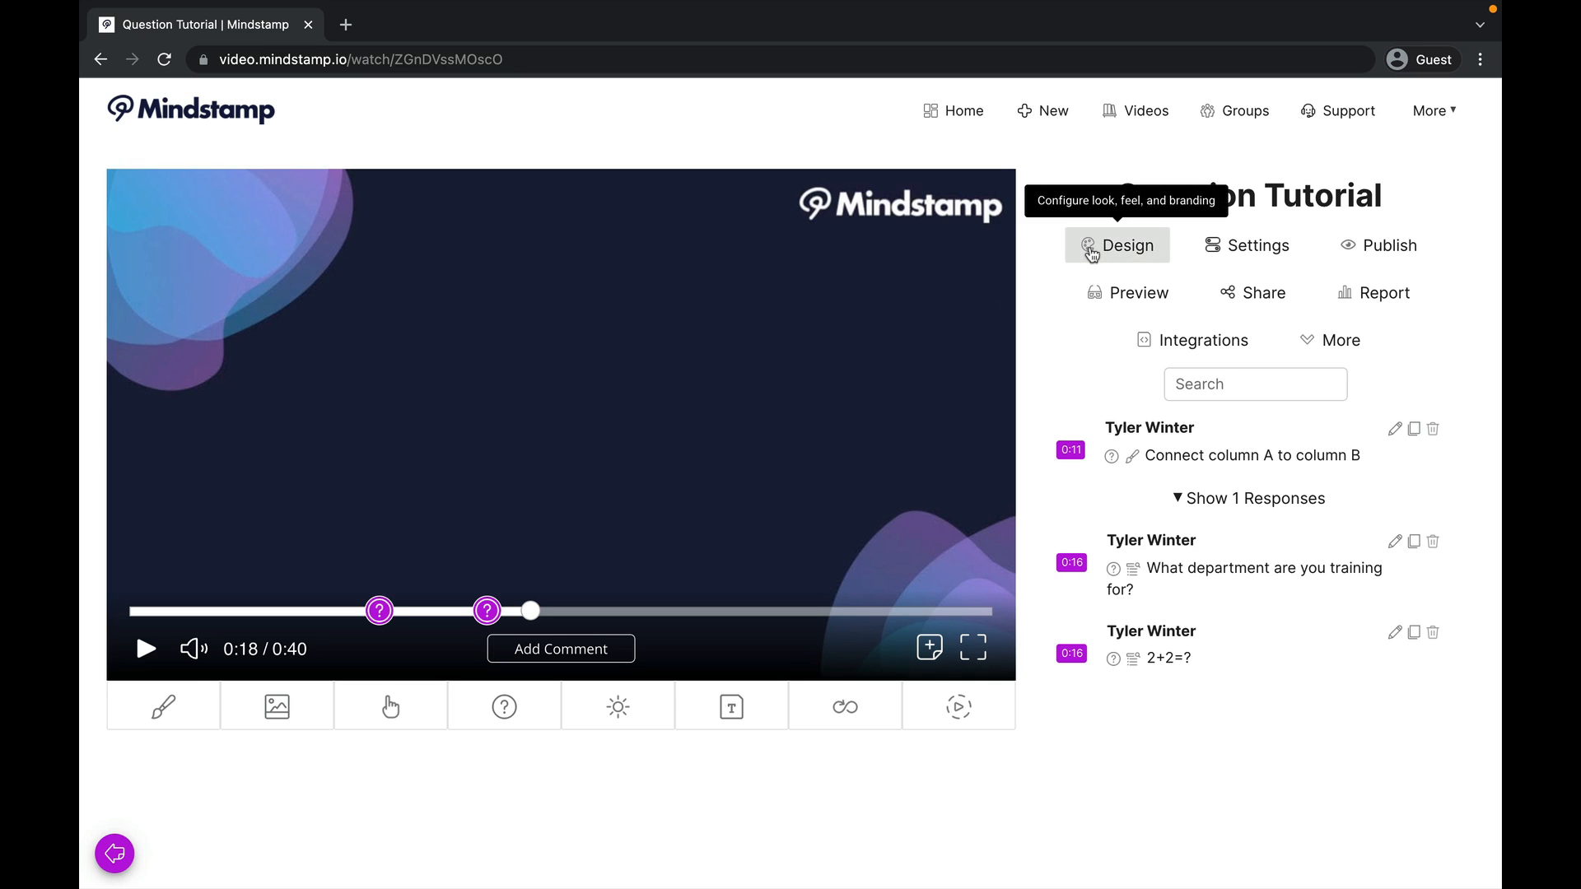
Step: Review the button and question styling options in the video's design settings and save the design
{"action": "left_click", "coordinate": [1091, 249]}
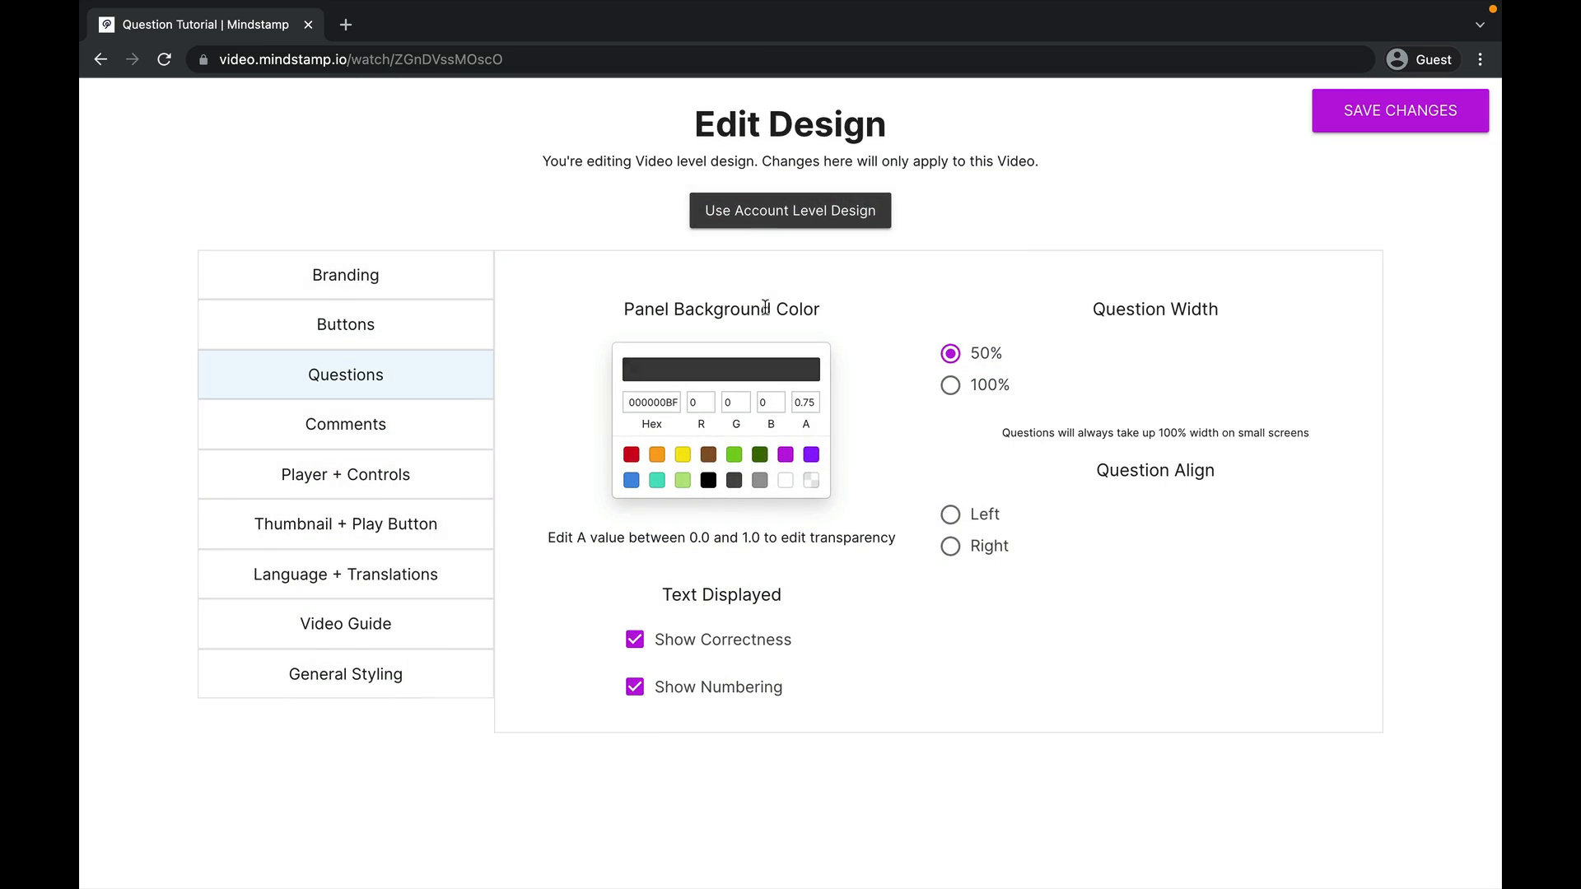
{"action": "left_click", "coordinate": [442, 330]}
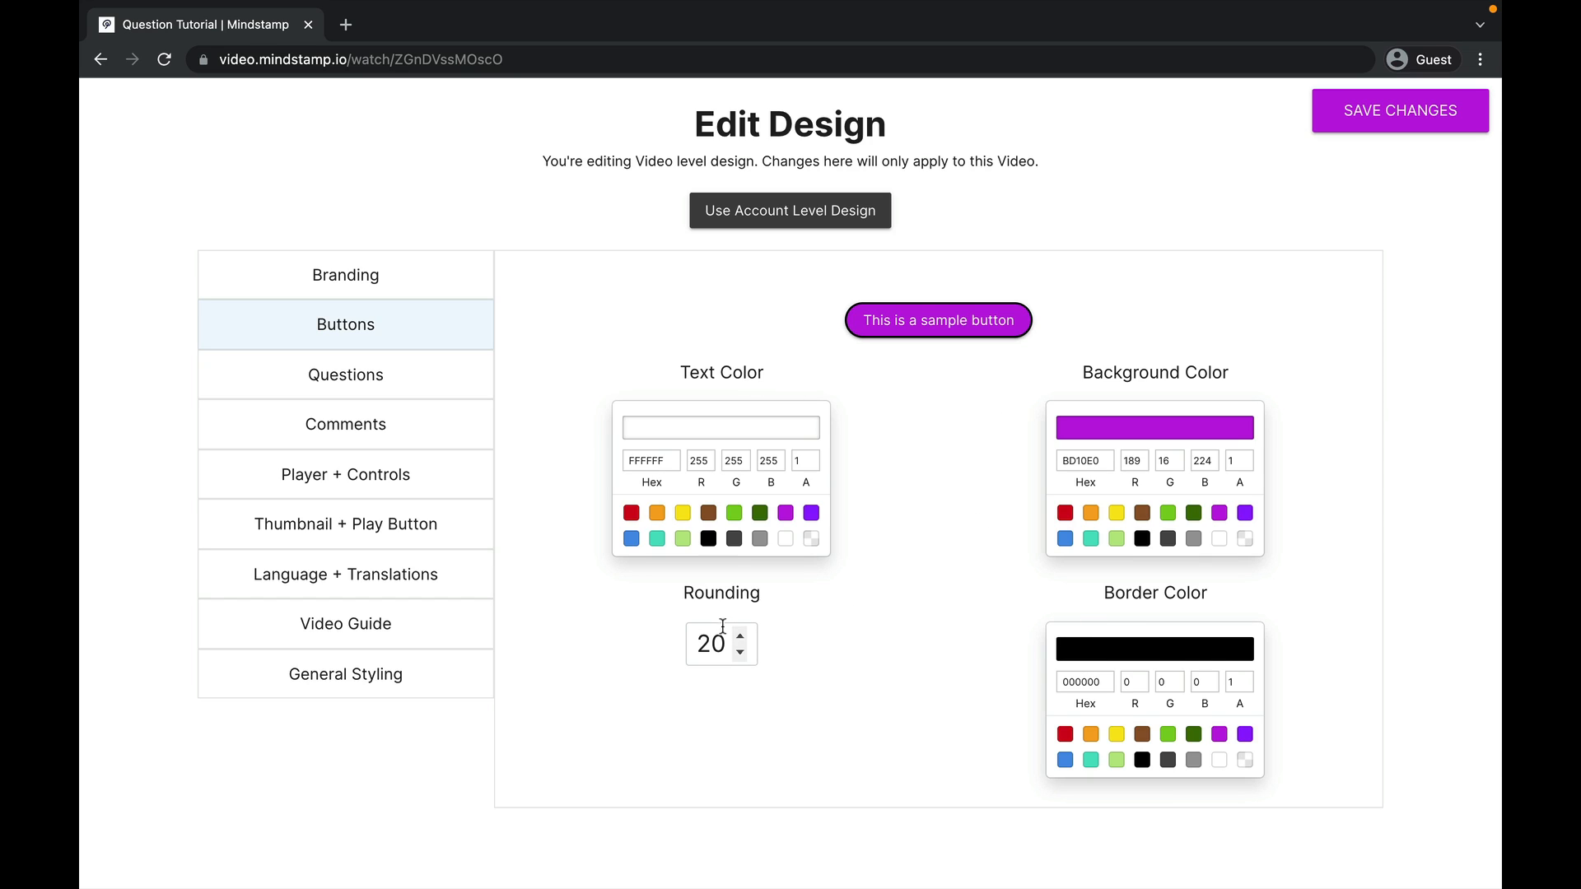
{"action": "left_click", "coordinate": [427, 388]}
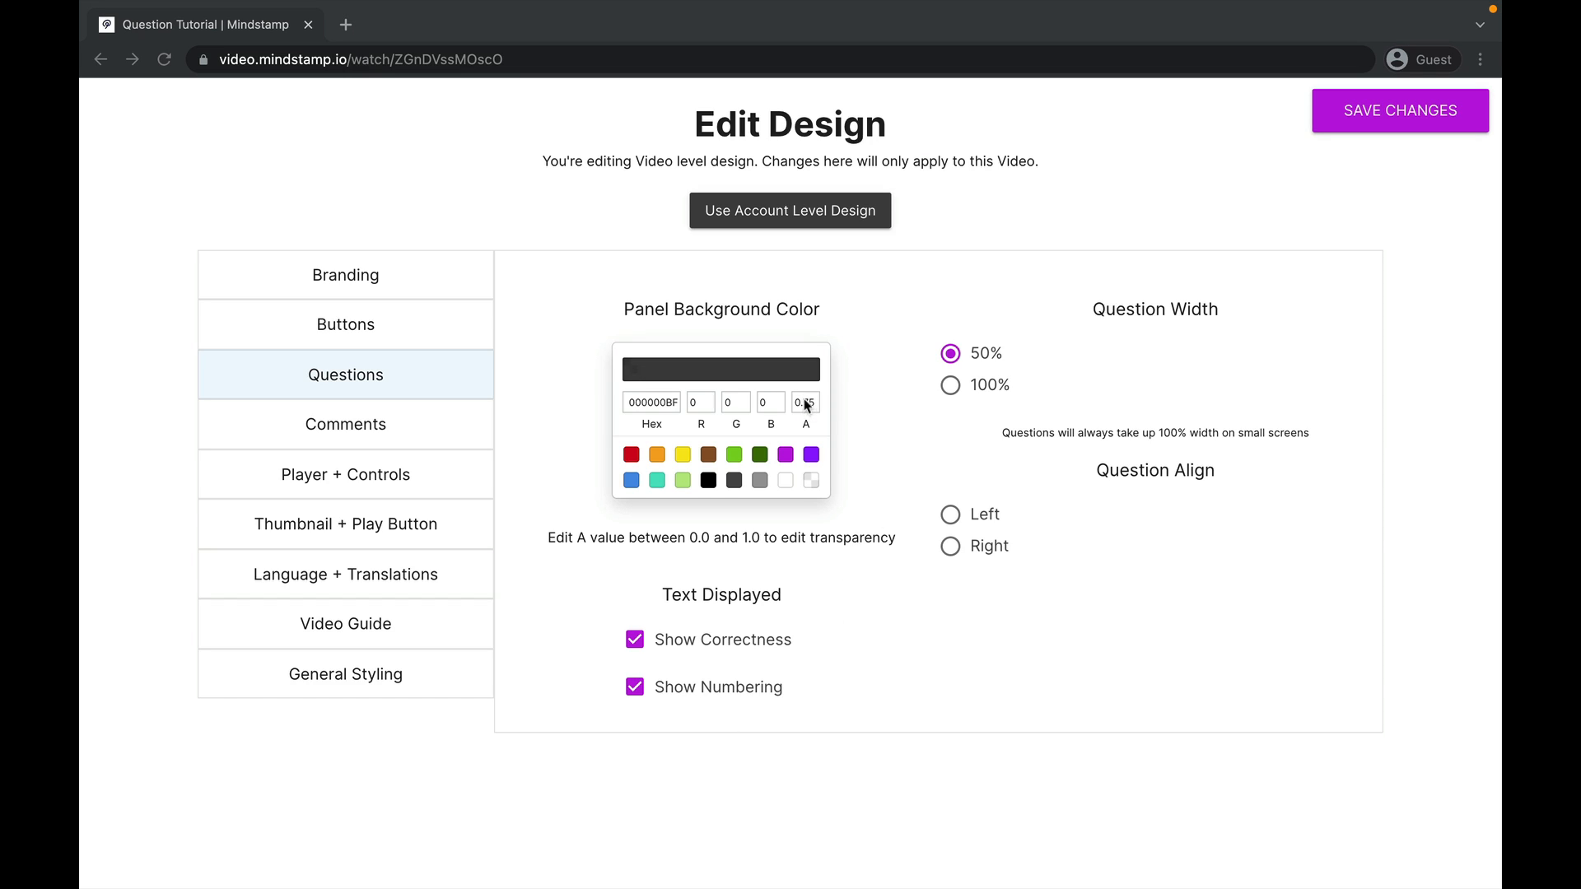
{"action": "left_click", "coordinate": [1350, 125]}
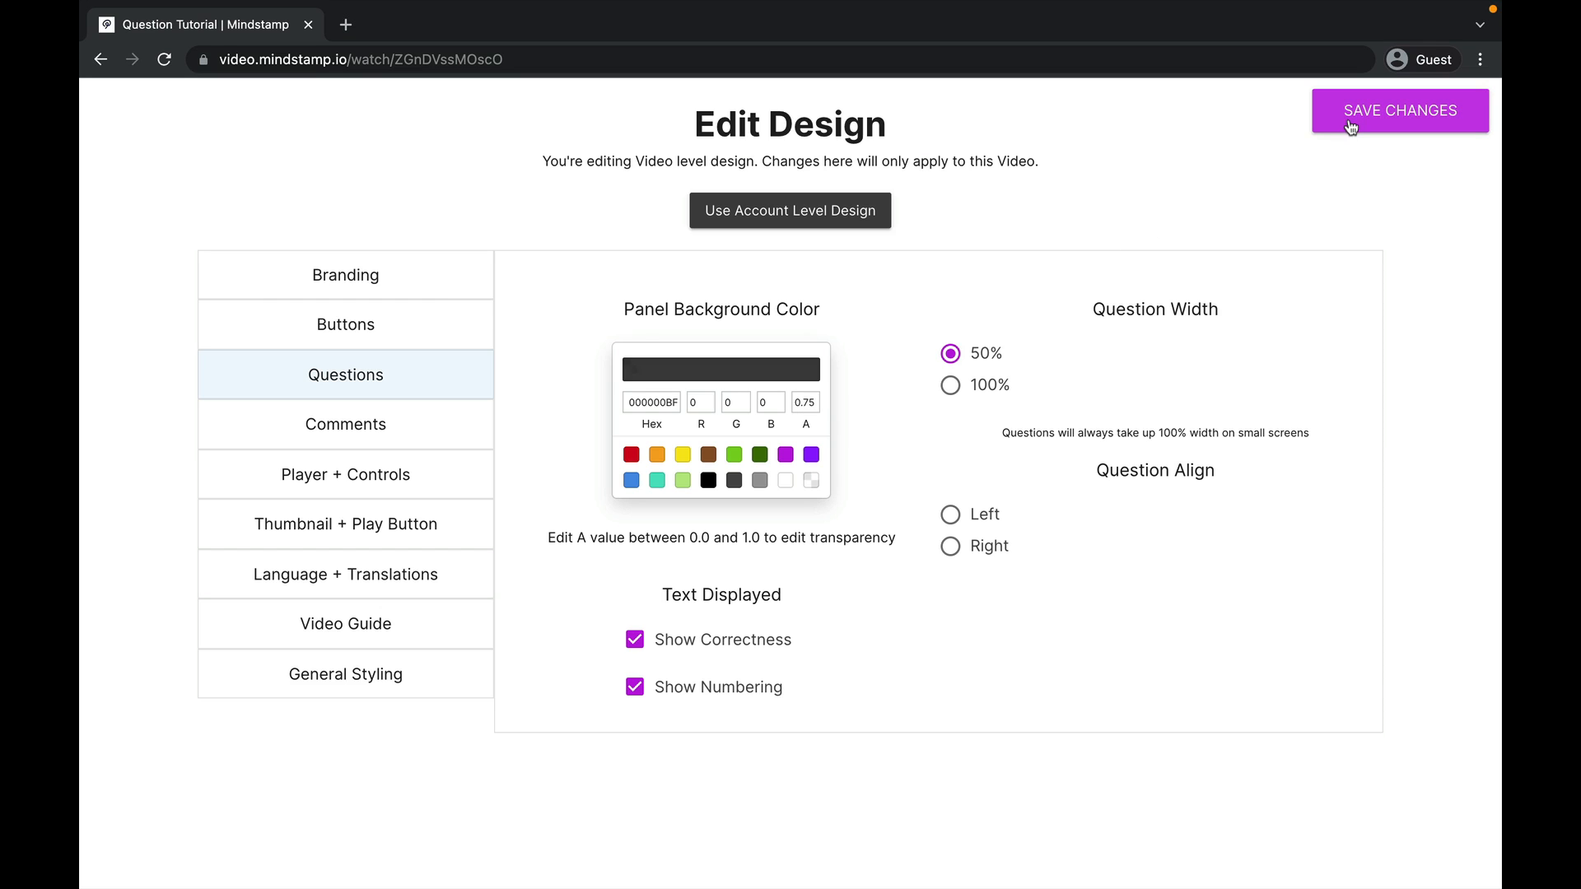